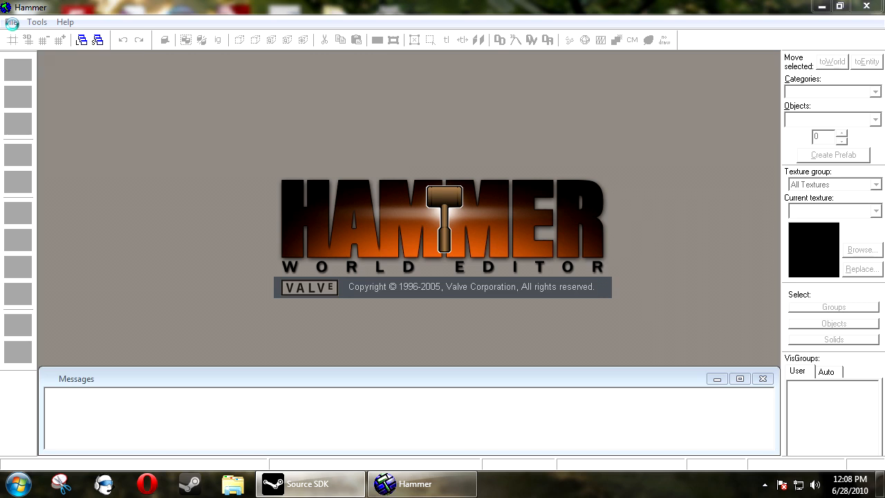
# - Open the ba_jail_sylvan.vmf map and autosize the four views
pyautogui.click(86, 72)
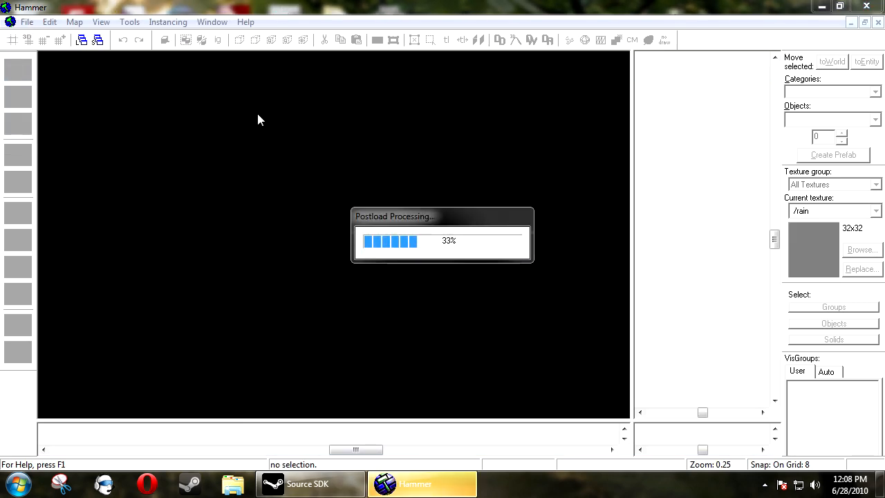
pyautogui.click(101, 22)
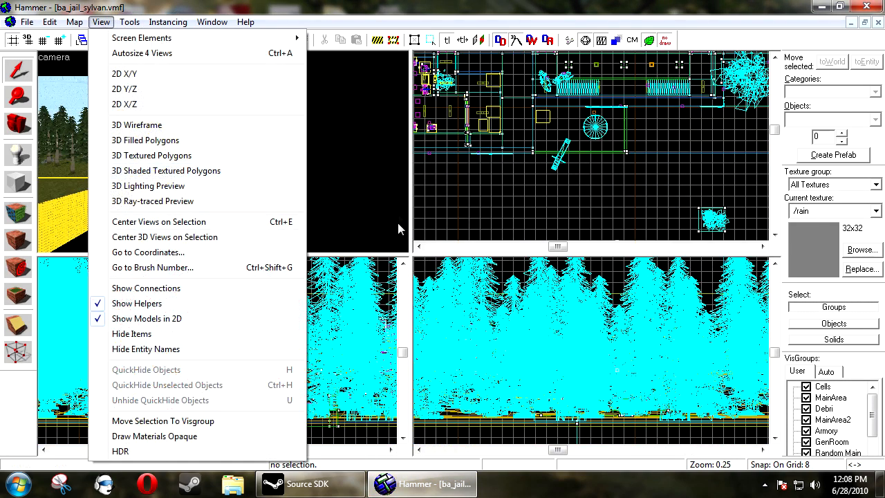
pyautogui.click(351, 144)
# - Look over the forest in the 3D camera view and the whole map layout in the top view
pyautogui.press('z')
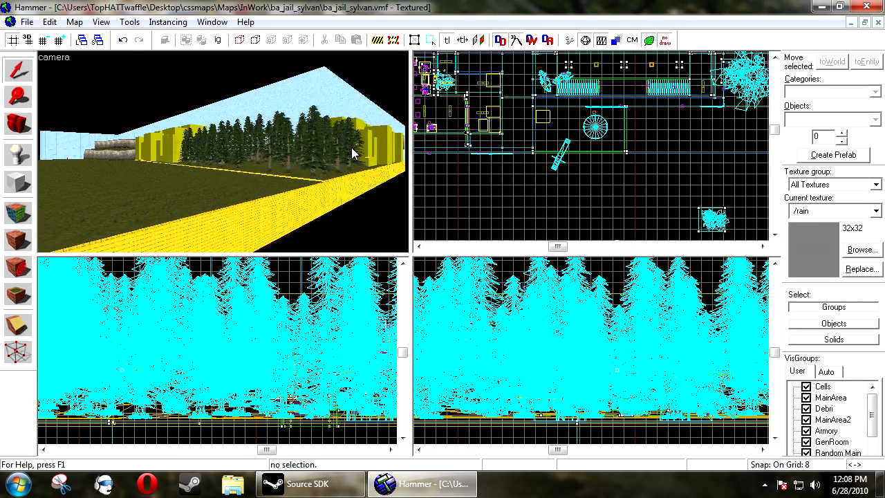
pyautogui.press('w')
pyautogui.click(101, 22)
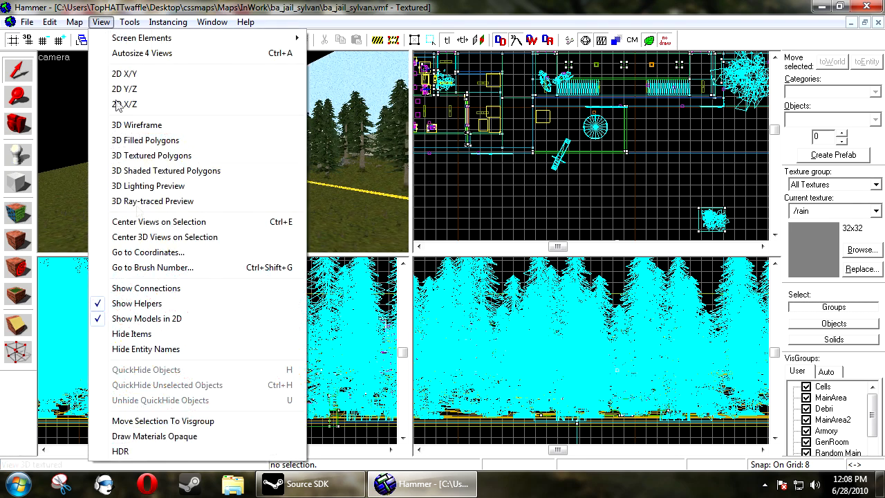
pyautogui.click(551, 186)
pyautogui.rightClick(551, 186)
pyautogui.click(519, 185)
pyautogui.scroll(-6, 543, 185)
pyautogui.scroll(-5, 542, 180)
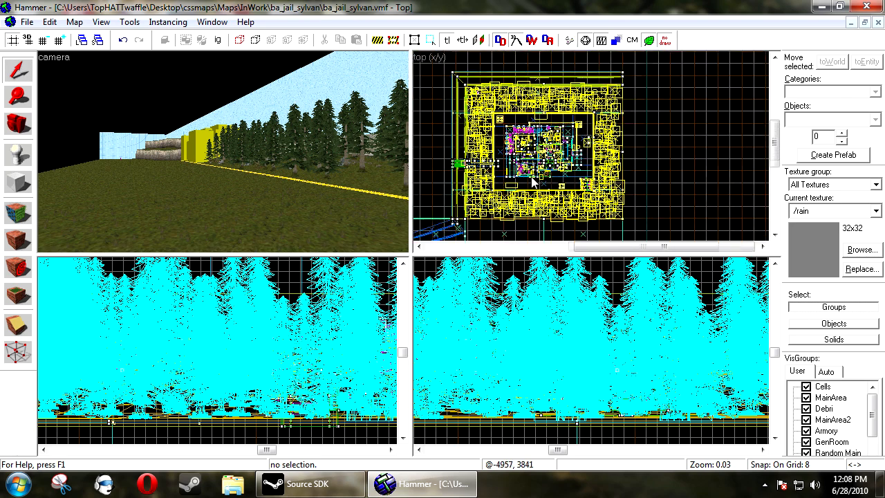
pyautogui.rightClick(674, 190)
pyautogui.click(677, 164)
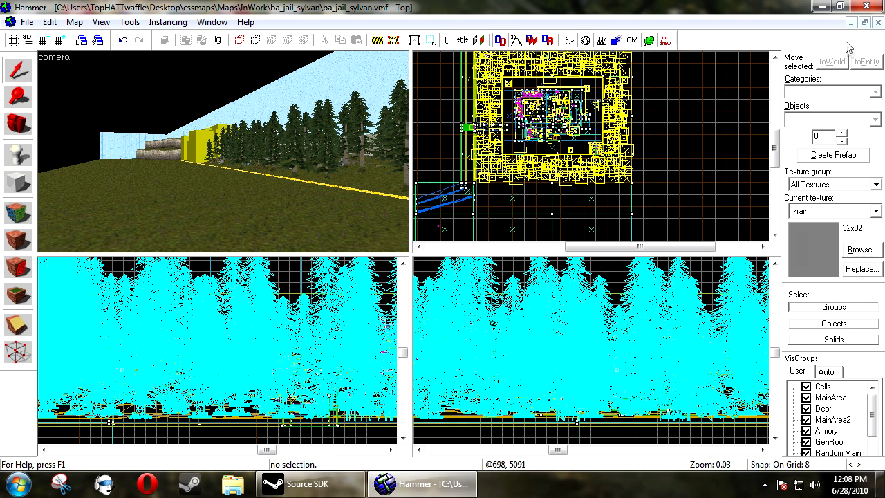
pyautogui.click(211, 22)
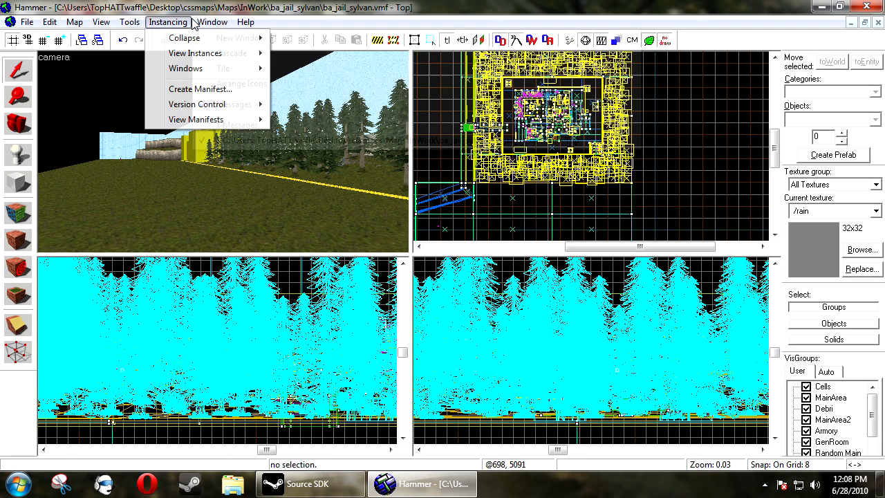
pyautogui.moveTo(101, 22)
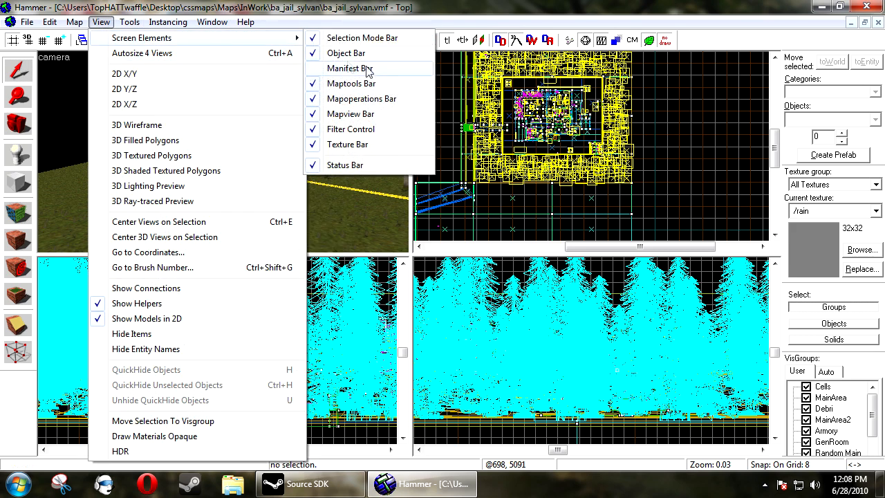
pyautogui.rightClick(513, 2)
pyautogui.click(447, 6)
pyautogui.click(166, 23)
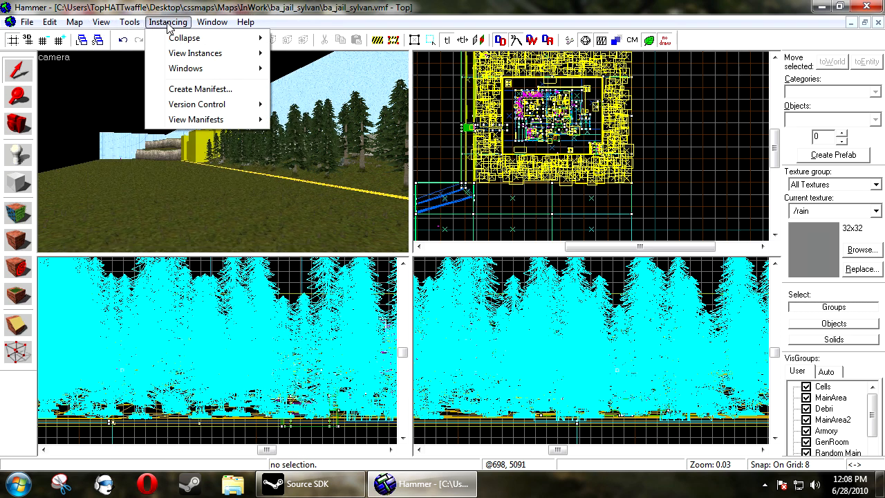
pyautogui.rightClick(706, 166)
pyautogui.click(662, 149)
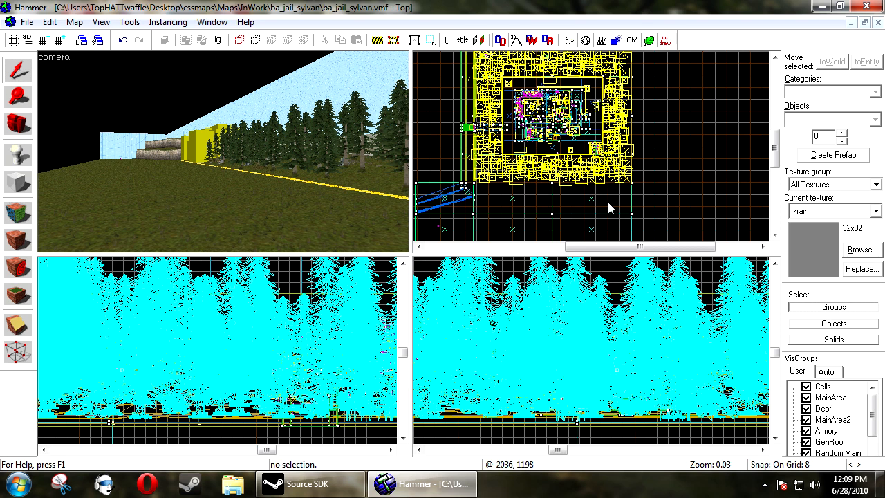
pyautogui.rightClick(710, 177)
pyautogui.click(658, 154)
pyautogui.press('z')
pyautogui.press('w')
pyautogui.press('w')
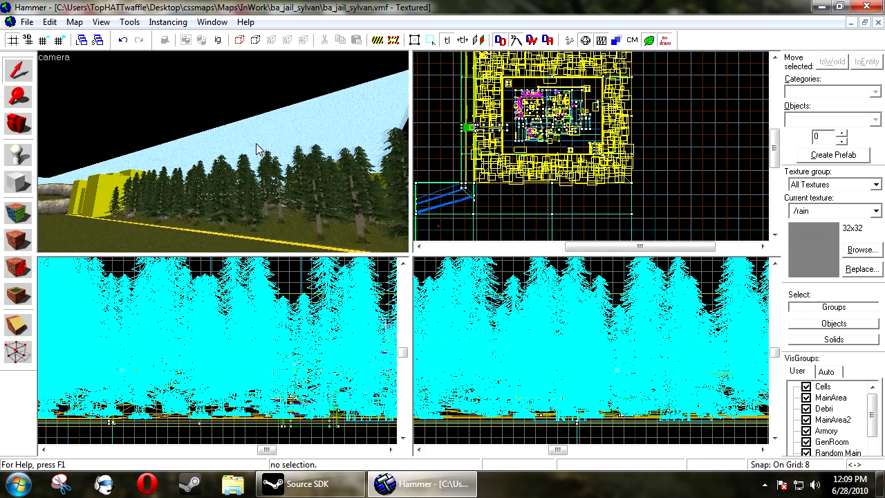
pyautogui.press('w')
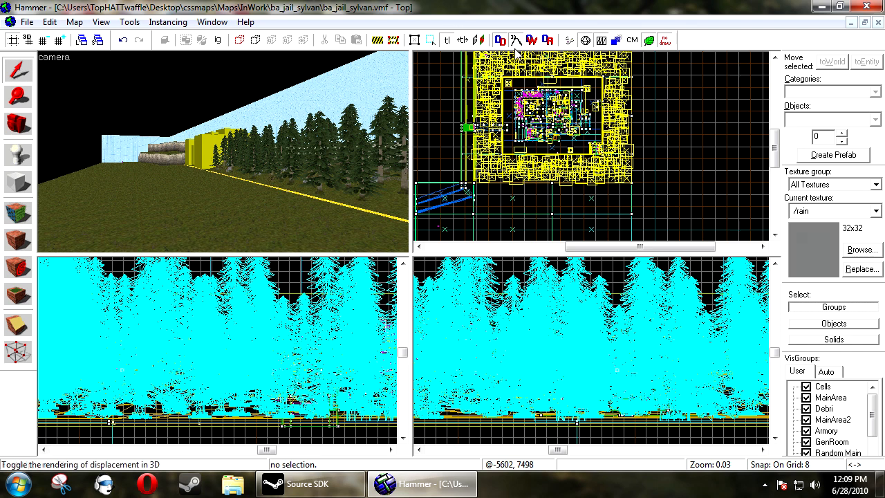
pyautogui.click(264, 55)
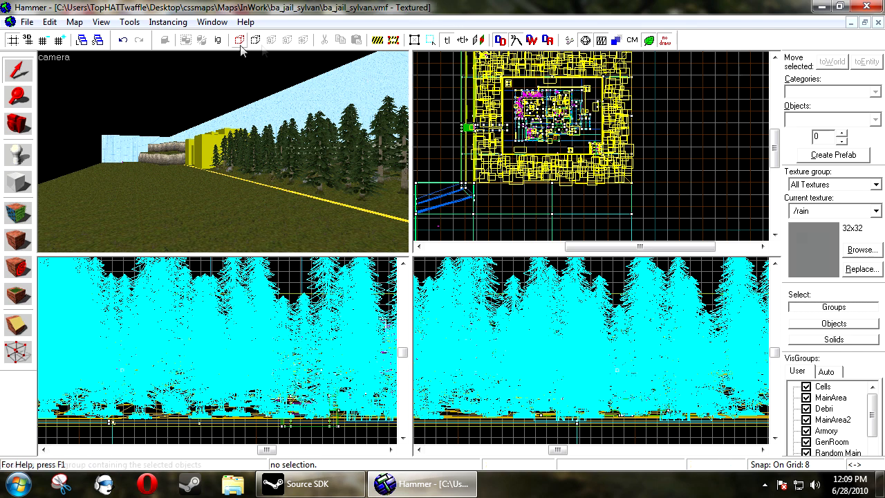
# - Enlarge the 3D camera view to fill the viewport area, looking at the grassy ground up close
pyautogui.press('z')
pyautogui.press('w')
pyautogui.press('w')
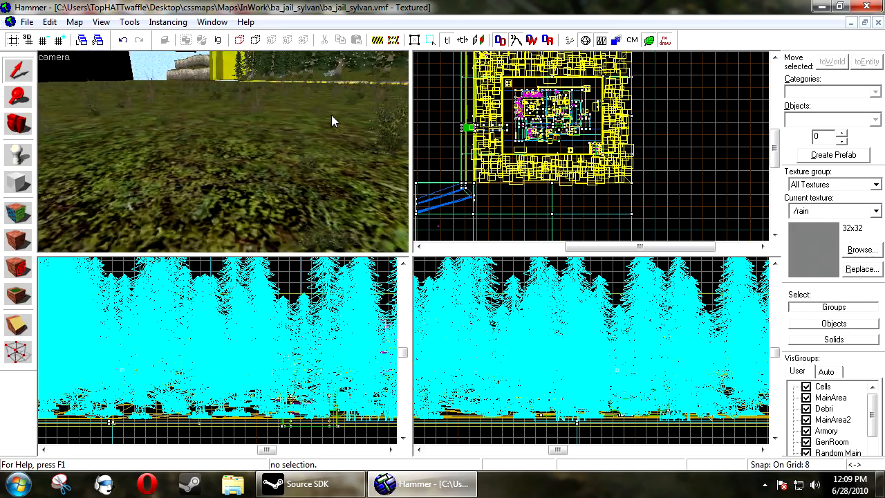
pyautogui.press('w')
pyautogui.press('z')
pyautogui.moveTo(412, 255); pyautogui.dragTo(778, 453)
pyautogui.press('z')
pyautogui.press('w')
pyautogui.press('w')
pyautogui.press('w')
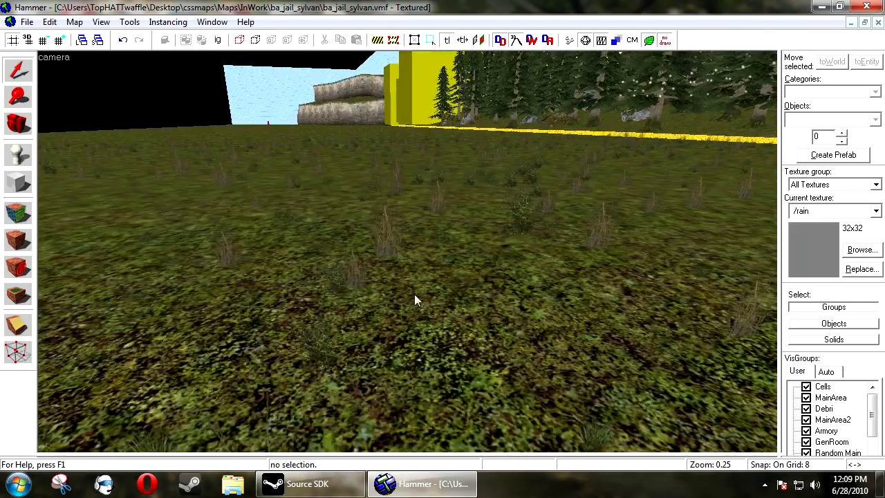
# - Toggle the rendering of detail objects off and on to compare the grass sprites on the ground
pyautogui.click(649, 41)
pyautogui.click(651, 43)
pyautogui.click(651, 44)
pyautogui.click(650, 44)
pyautogui.click(650, 44)
pyautogui.click(651, 44)
pyautogui.click(651, 43)
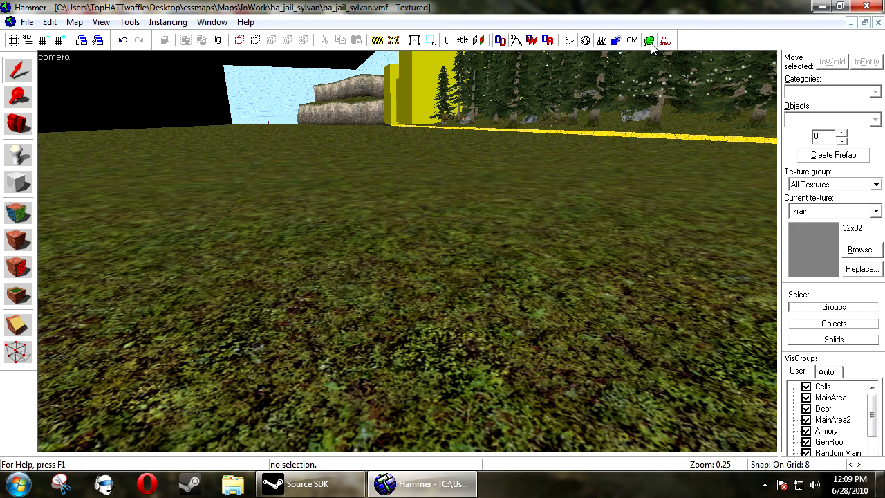
pyautogui.click(651, 43)
pyautogui.press('w')
pyautogui.press('Left')
pyautogui.press('w')
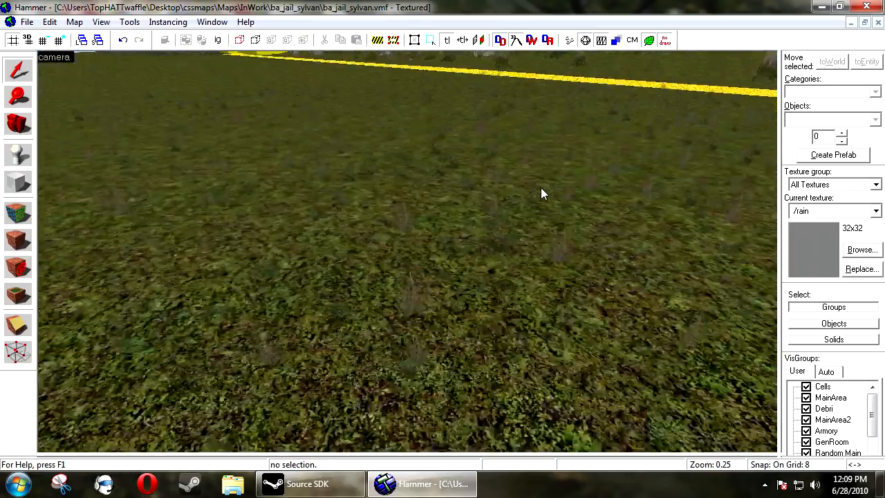
pyautogui.press('z')
pyautogui.click(647, 43)
pyautogui.click(647, 42)
pyautogui.press('z')
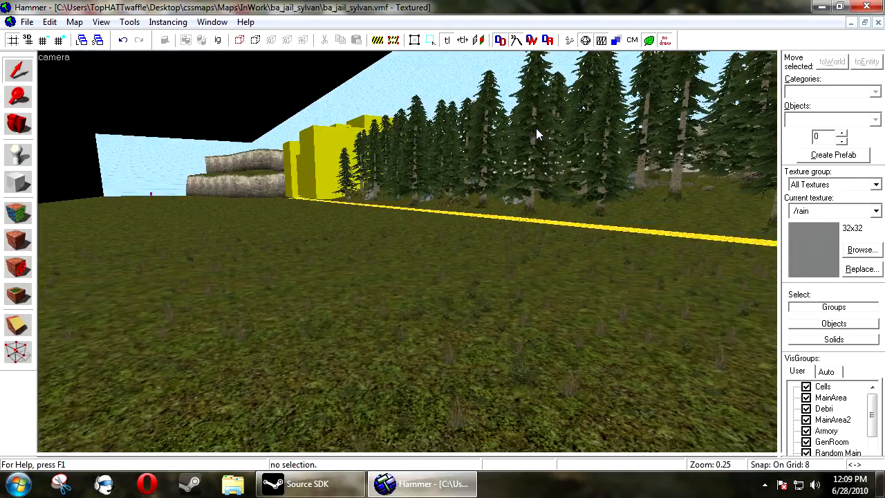
# - Hide the nodraw surfaces in the 3D view while looking at the map from underneath
pyautogui.press('z')
pyautogui.press('w')
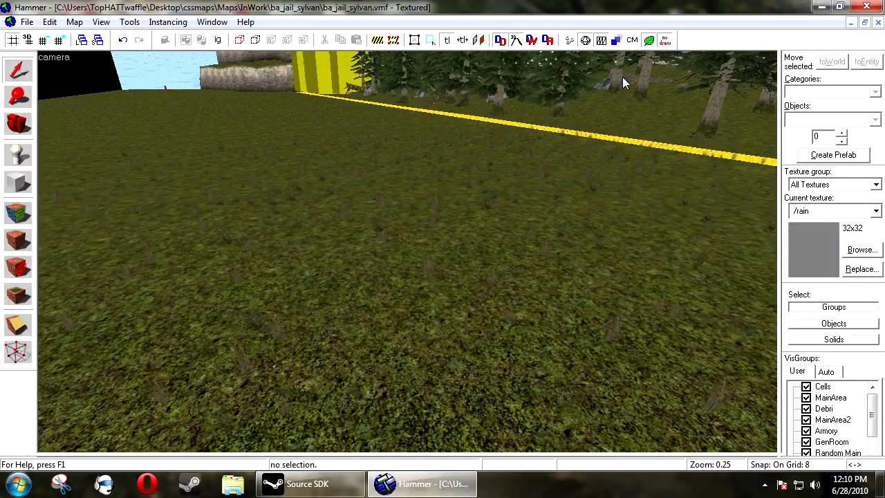
pyautogui.press('z')
pyautogui.press('w')
pyautogui.press('w')
pyautogui.press('a')
pyautogui.press('z')
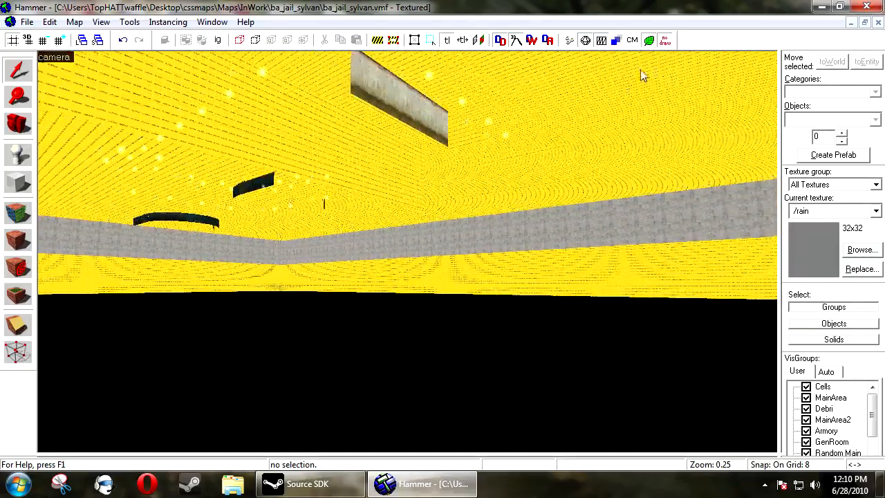
pyautogui.click(666, 41)
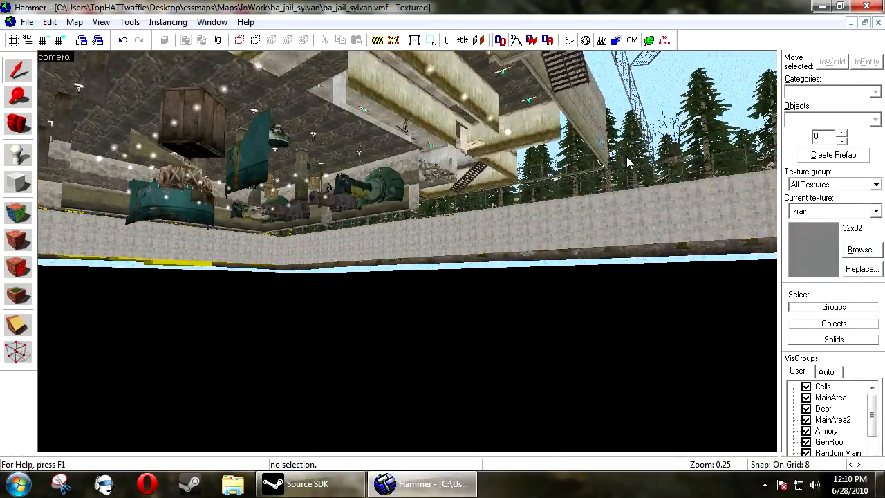
pyautogui.press('z')
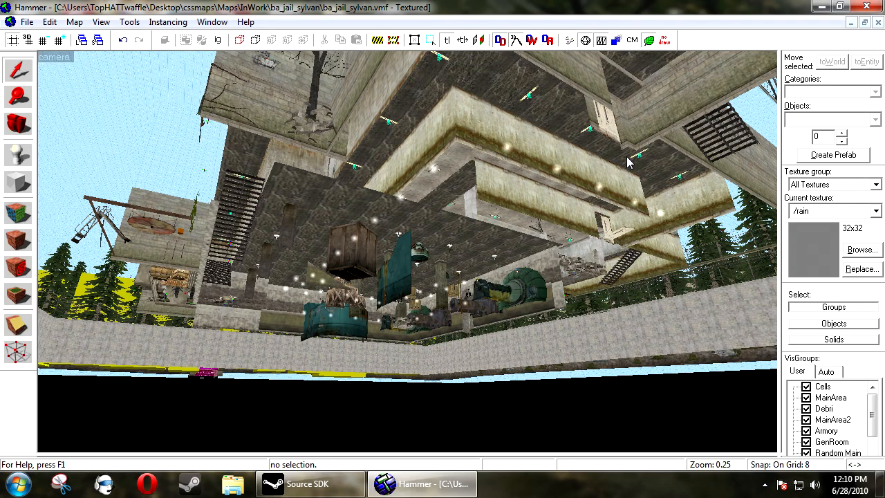
# - Toggle the nodraw surfaces on and off repeatedly to compare the underside of the building
pyautogui.click(664, 41)
pyautogui.click(664, 42)
pyautogui.click(664, 41)
pyautogui.click(664, 42)
pyautogui.click(664, 42)
pyautogui.click(663, 41)
pyautogui.click(664, 42)
pyautogui.click(664, 42)
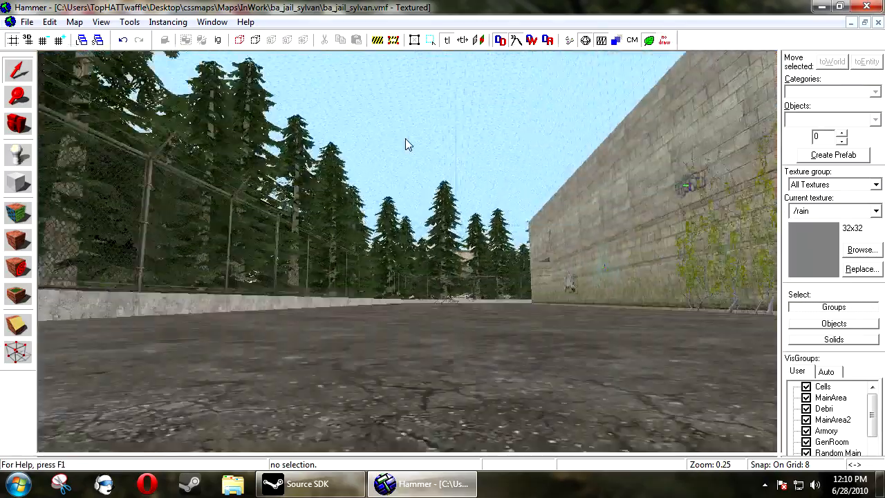
# - Turn on the collision model wireframes in the 3D view of the fenced yard
pyautogui.press('w')
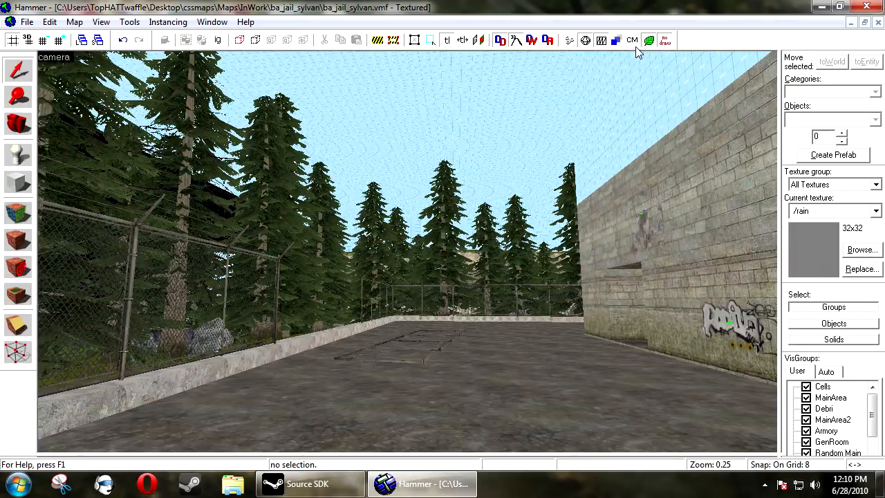
pyautogui.click(632, 42)
pyautogui.press('w')
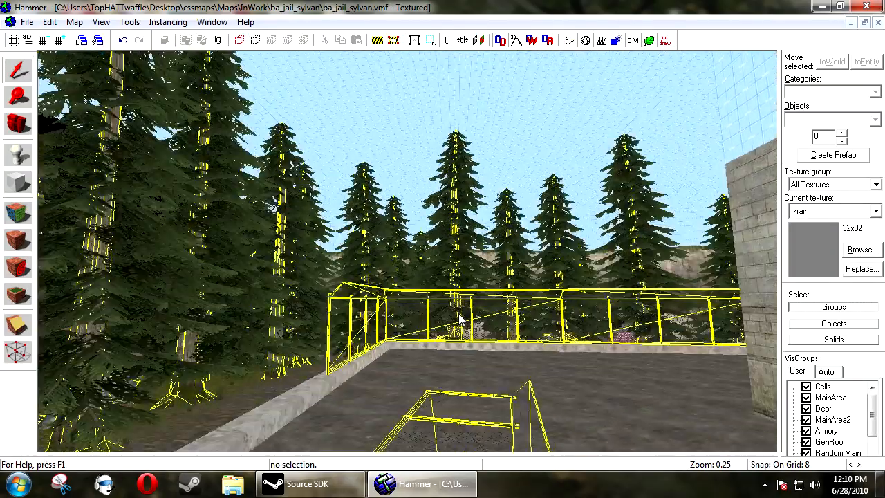
# - Examine the collision wireframes on the fences, trees, rocks and tunnel barricade, and turn the collision model display off
pyautogui.press('w')
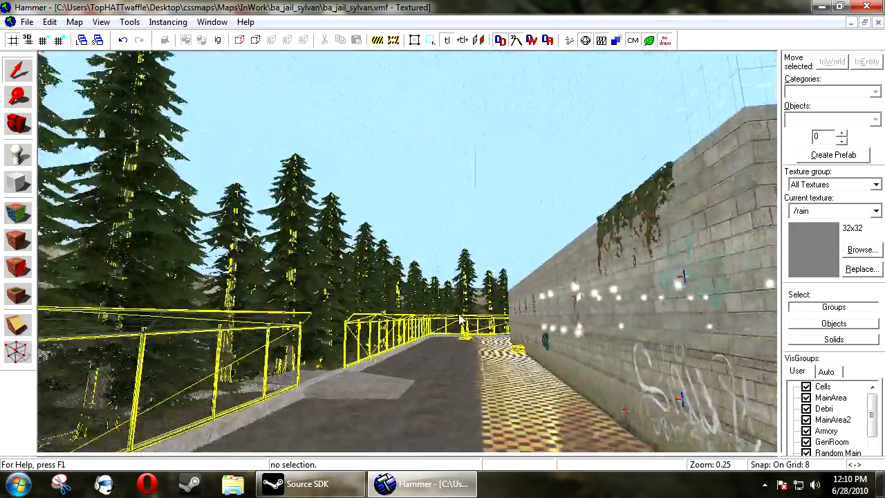
pyautogui.press('Left')
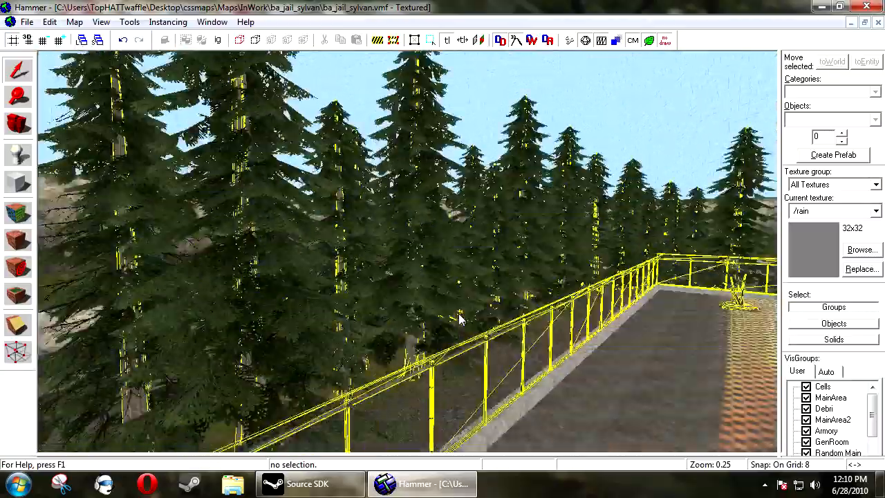
pyautogui.press('w')
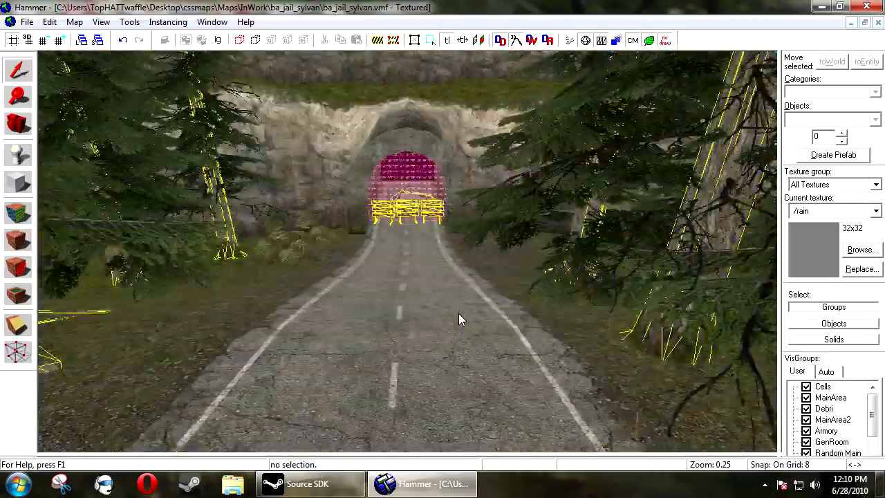
pyautogui.press('Left')
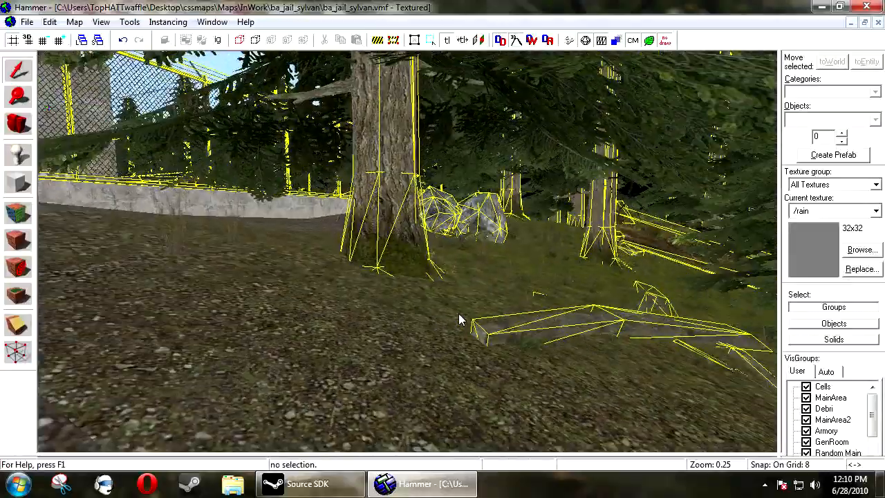
pyautogui.press('Left')
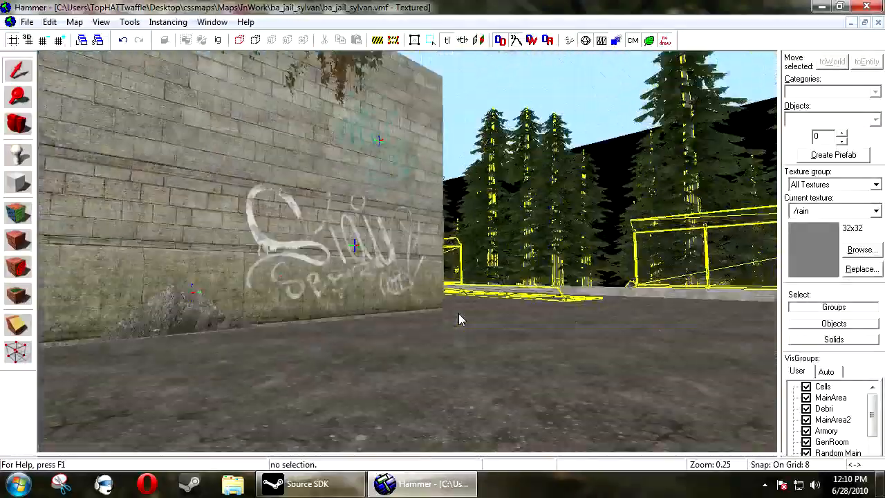
pyautogui.press('Left')
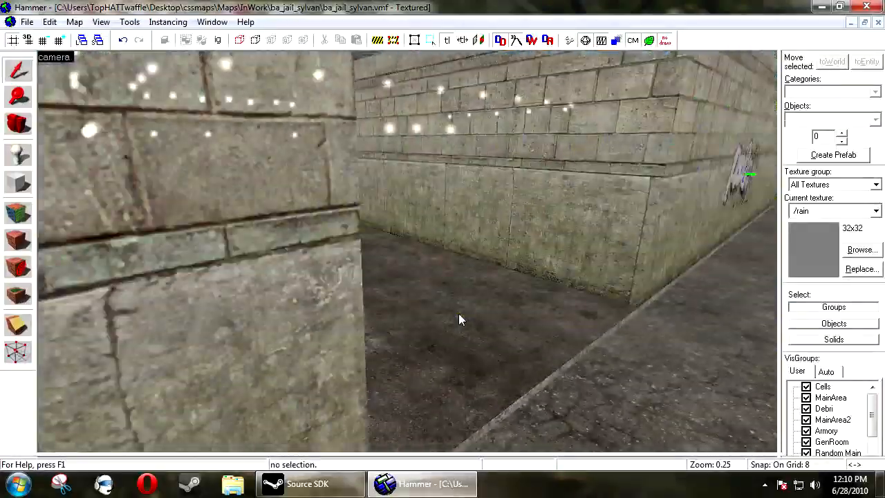
pyautogui.press('w')
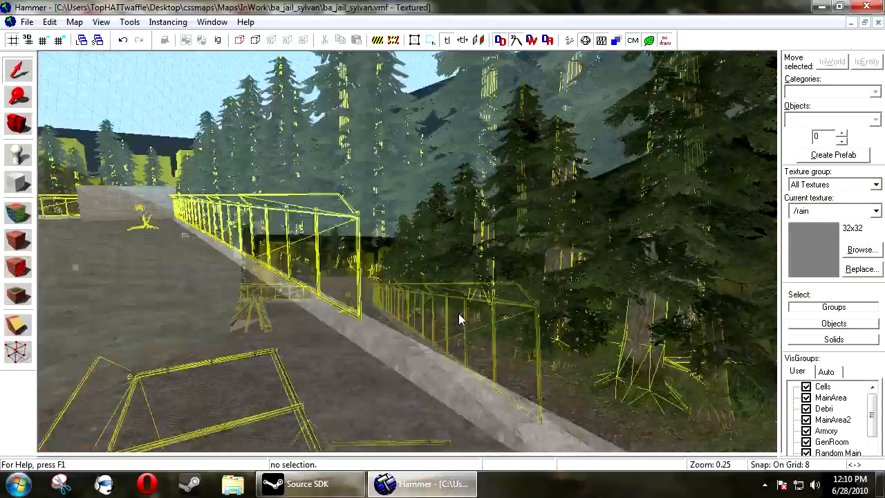
pyautogui.press('Left')
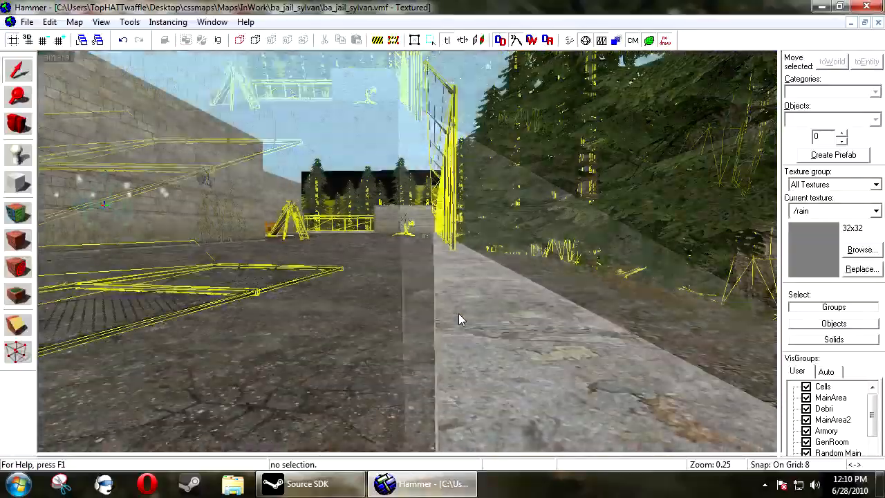
pyautogui.press('s')
pyautogui.press('a')
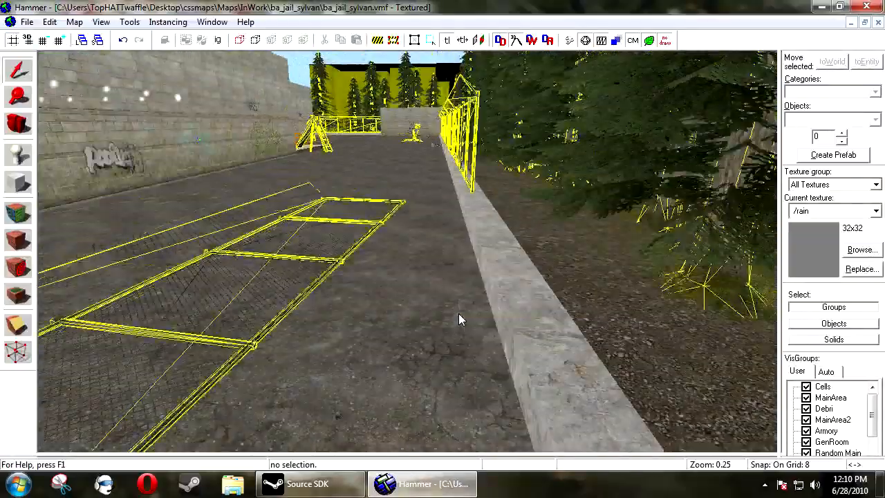
pyautogui.click(632, 41)
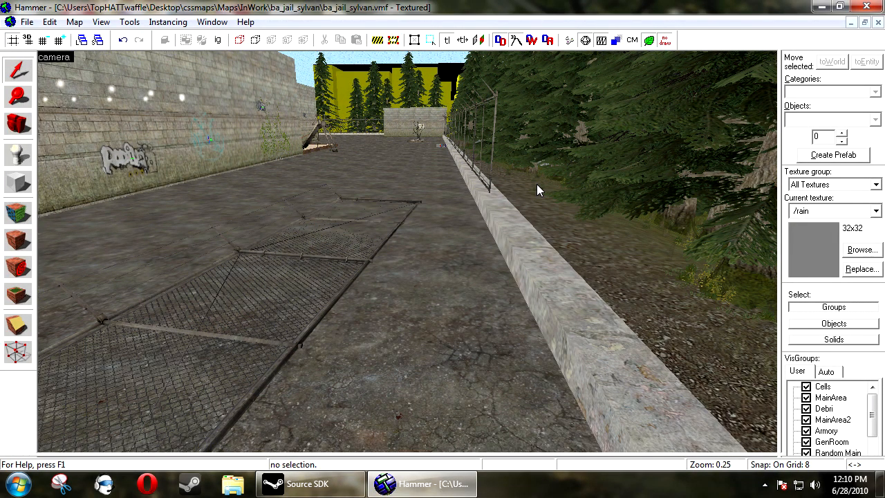
# - Examine the fenced yard, the tree line and the outer walls of the jail building in the 3D view
pyautogui.press('z')
pyautogui.press('s')
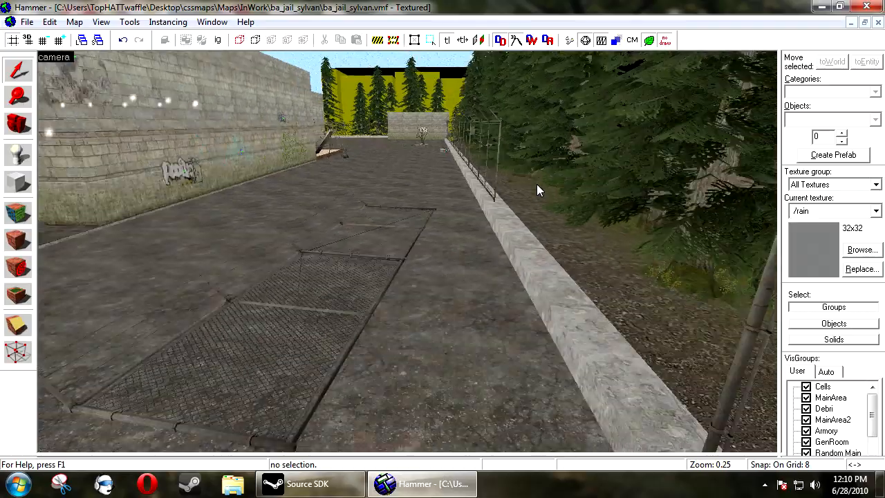
pyautogui.press('s')
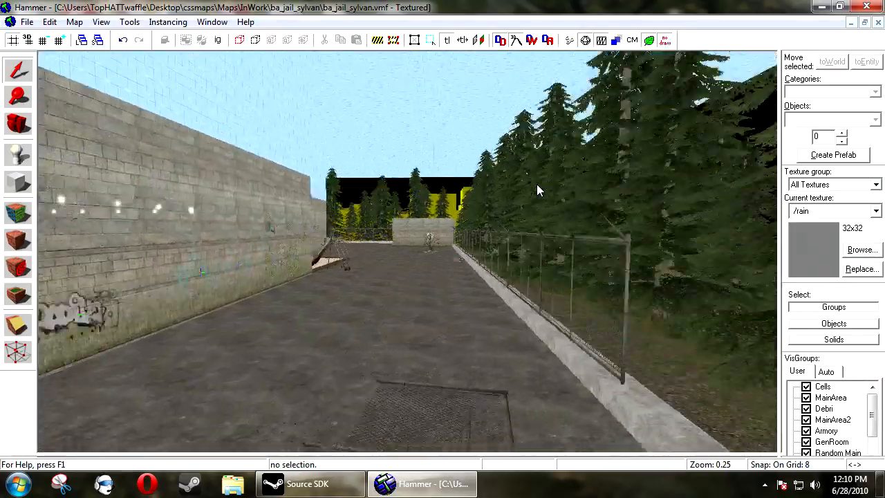
pyautogui.press('w')
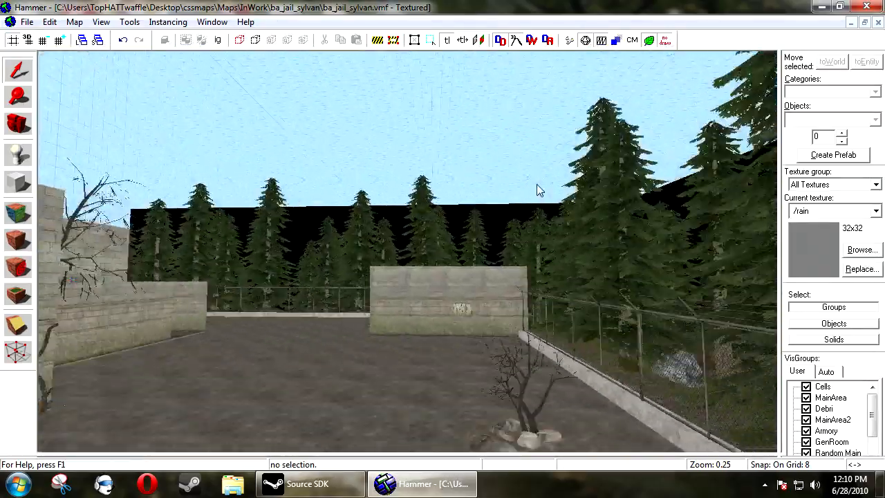
pyautogui.press('d')
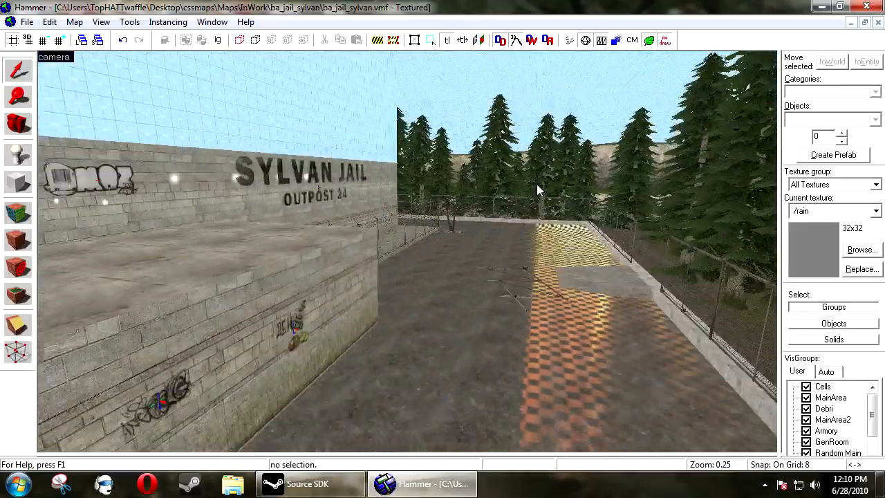
pyautogui.press('z')
pyautogui.press('z')
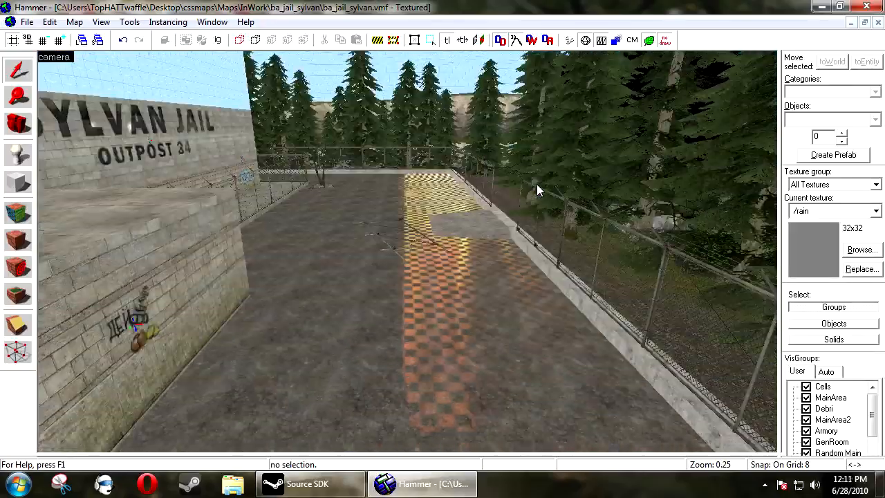
pyautogui.press('s')
# - Return to the four-viewport layout and box-select the grass ground blocks just south of the forest in the top view
pyautogui.hotkey('shift', 'z')
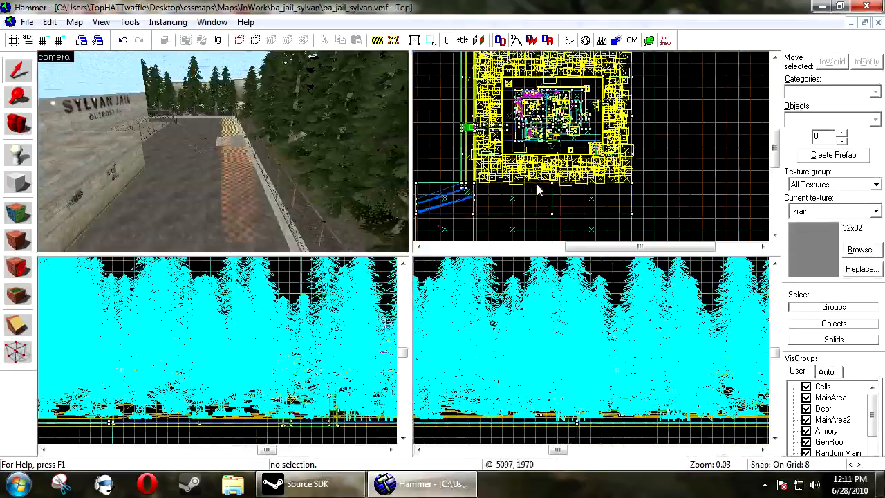
pyautogui.click(694, 107)
pyautogui.click(658, 206)
pyautogui.scroll(-3, 656, 205)
pyautogui.scroll(4, 658, 198)
pyautogui.moveTo(659, 187); pyautogui.dragTo(468, 98)
pyautogui.press('Return')
# - Quick-hide the selected grass ground blocks
pyautogui.press('z')
pyautogui.press('w')
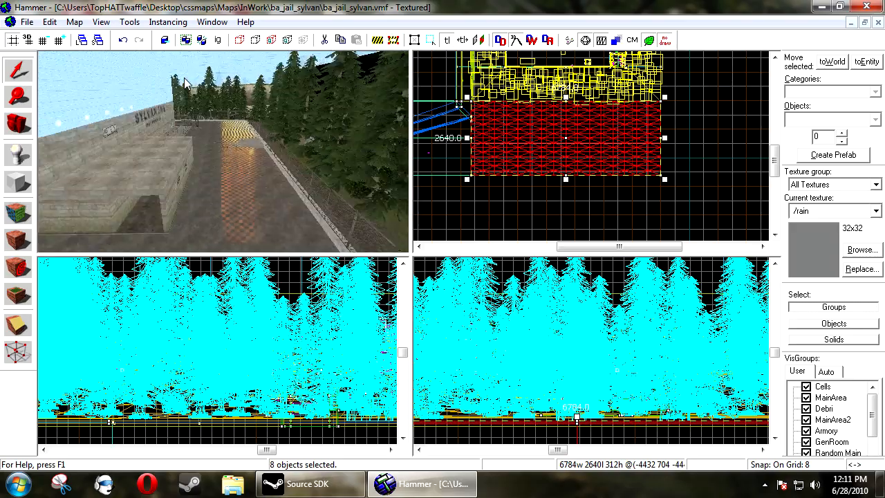
pyautogui.press('w')
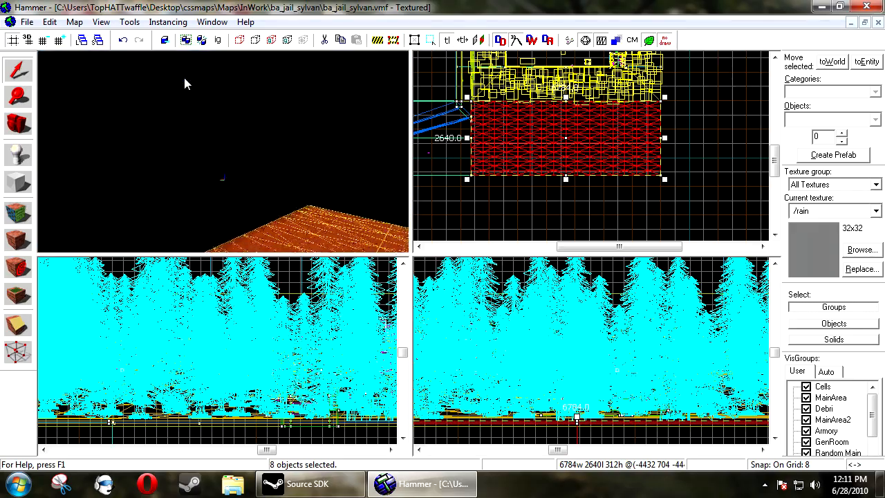
pyautogui.press('w')
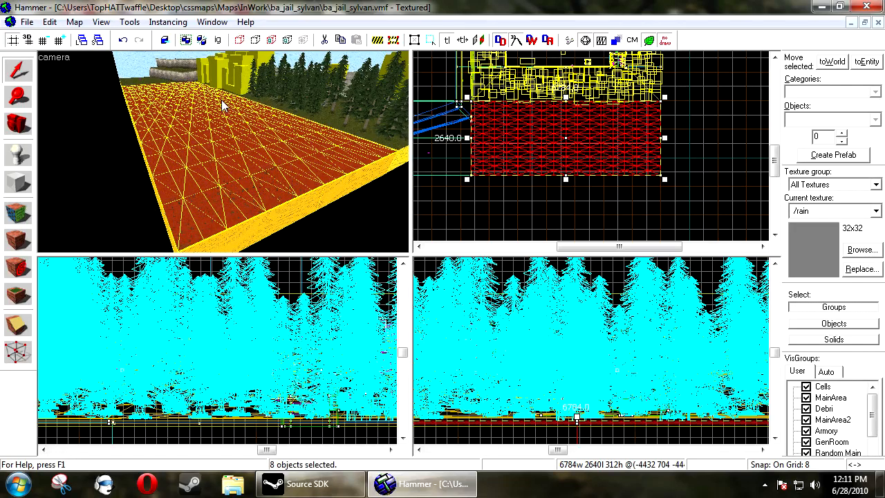
pyautogui.click(129, 21)
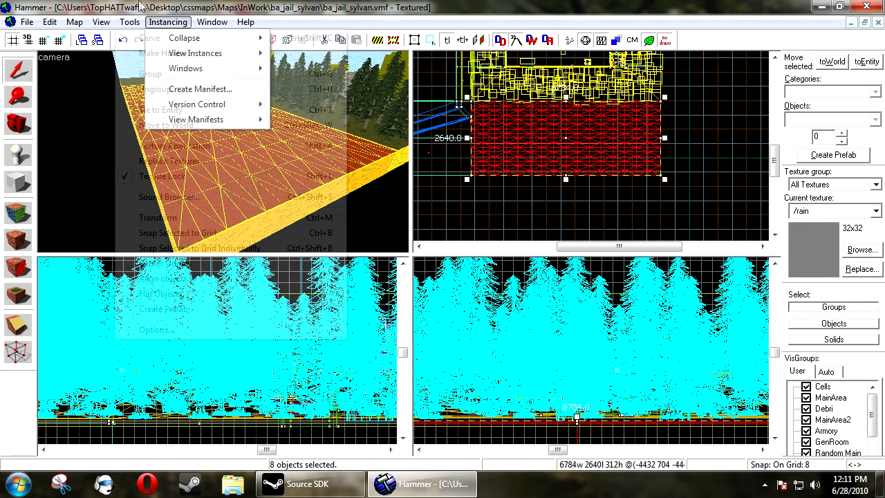
pyautogui.moveTo(101, 21)
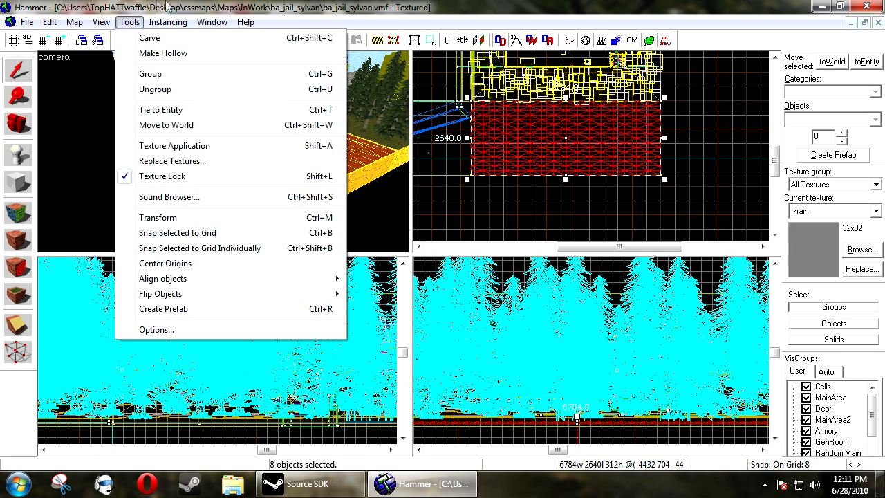
pyautogui.click(241, 188)
pyautogui.press('h')
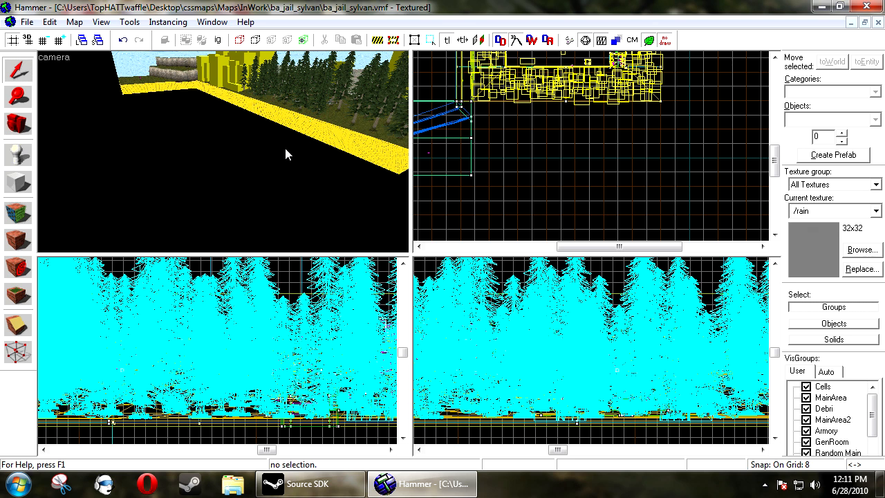
# - Unhide the quick-hidden ground blocks and quick-hide just the single southeast block
pyautogui.click(302, 40)
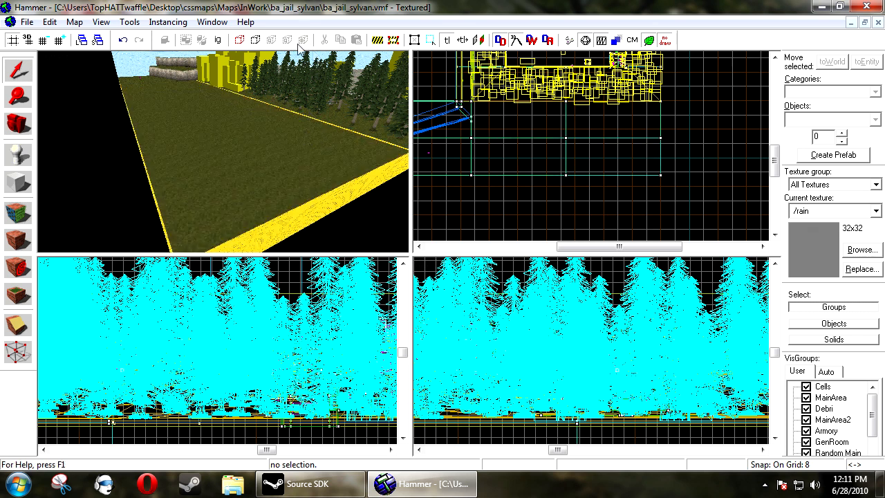
pyautogui.click(261, 153)
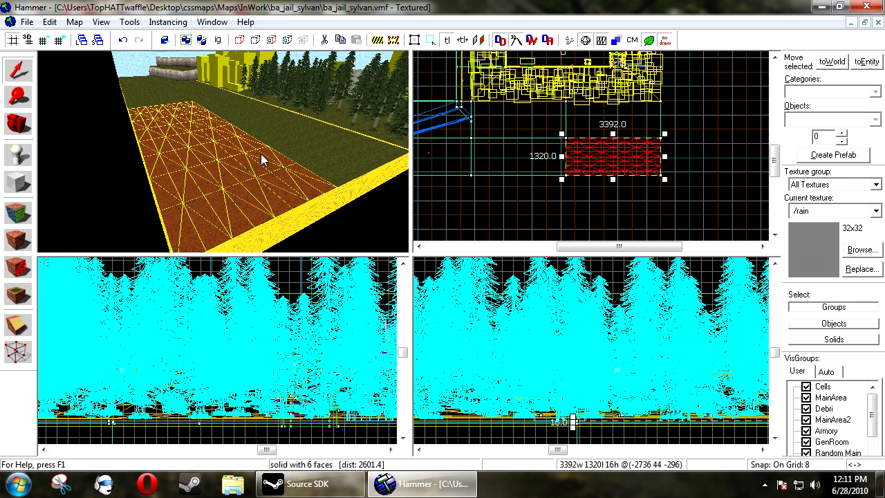
pyautogui.press('h')
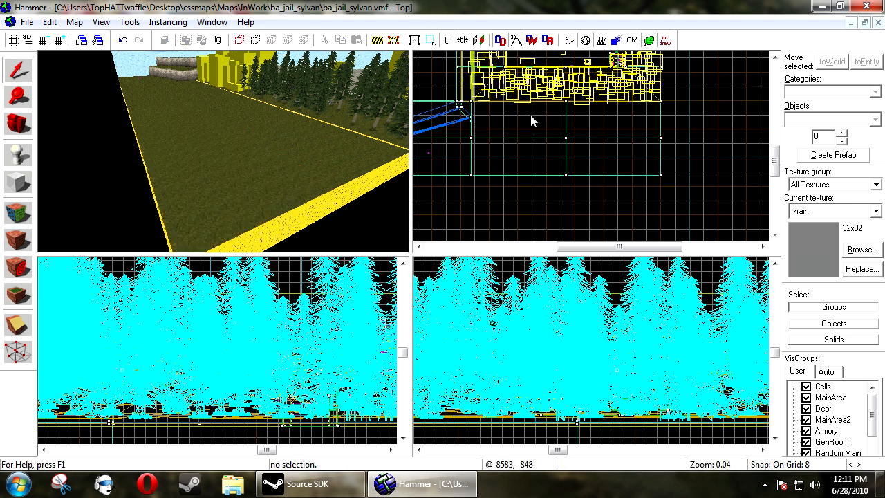
# - Box-select all the southern ground blocks, quick-hide every unselected object, and bring the rest of the map back
pyautogui.moveTo(676, 184); pyautogui.dragTo(495, 104)
pyautogui.press('Return')
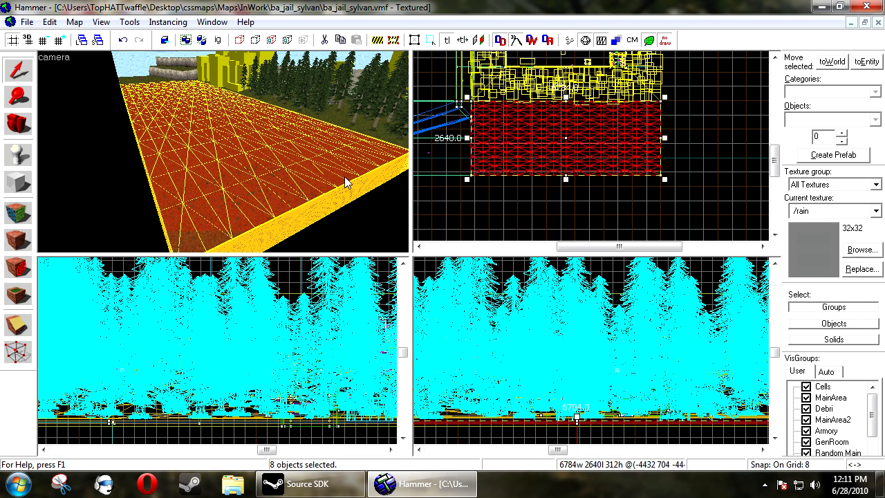
pyautogui.hotkey('ctrl', 'h')
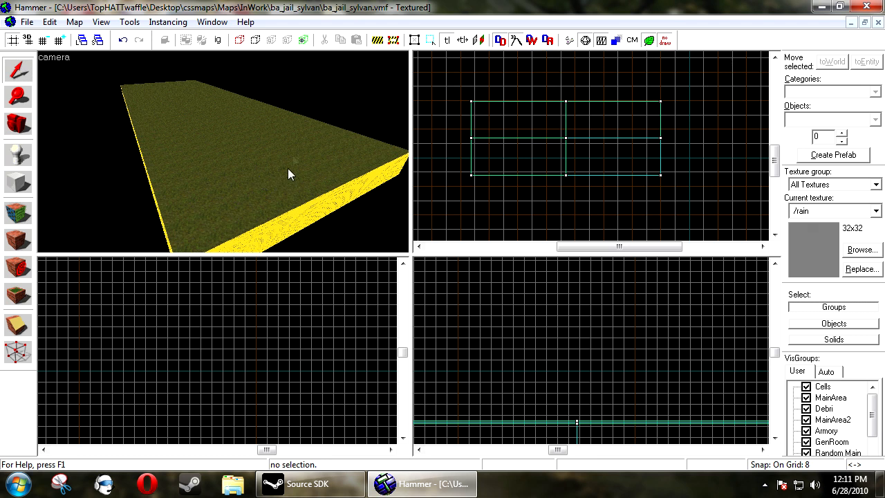
pyautogui.click(303, 40)
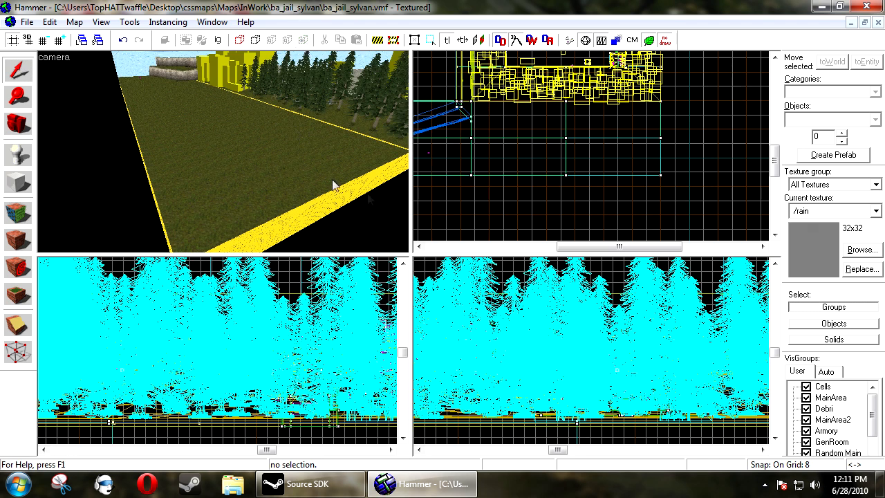
# - Select the southern ground blocks again, open the options for moving them to a visgroup, and cancel
pyautogui.moveTo(665, 179); pyautogui.dragTo(468, 97)
pyautogui.press('Return')
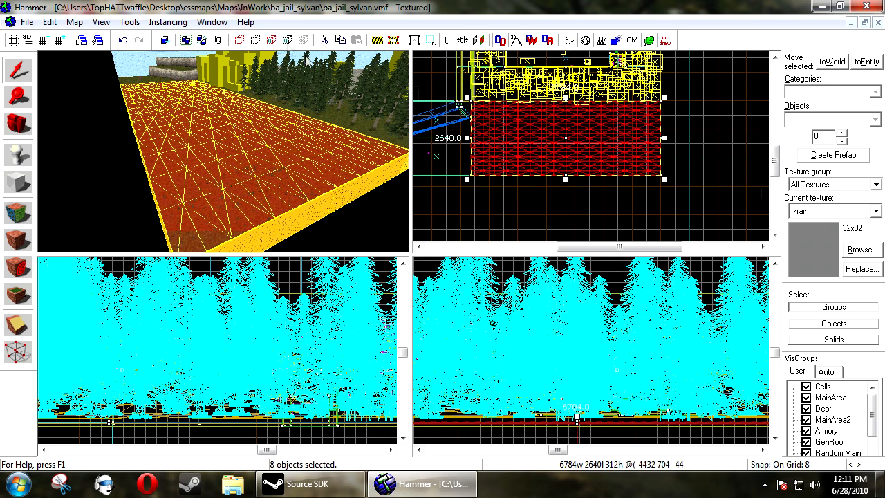
pyautogui.click(239, 41)
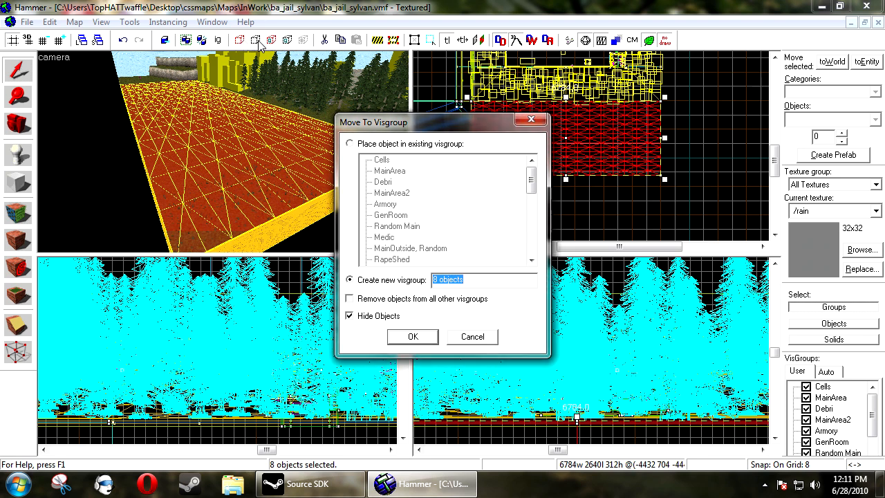
pyautogui.click(473, 338)
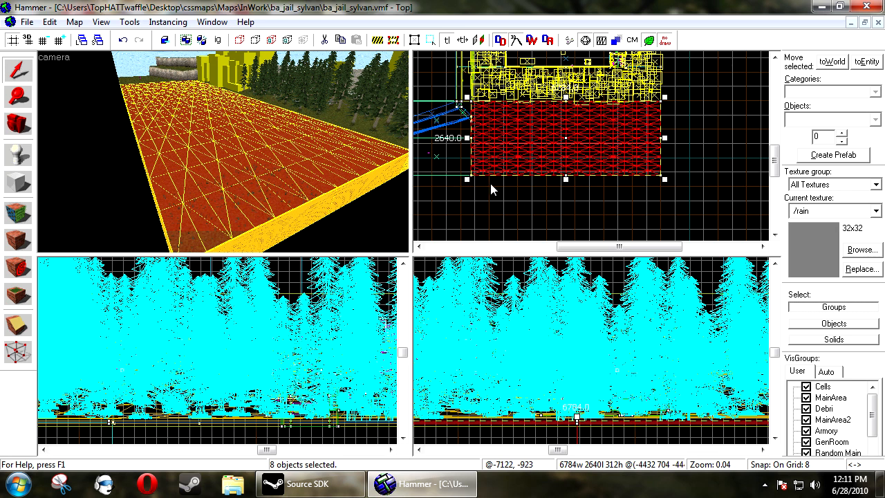
# - Compare the visgroup options for the unselected and the selected objects, cancel both without creating a visgroup, and clear the selection
pyautogui.click(255, 40)
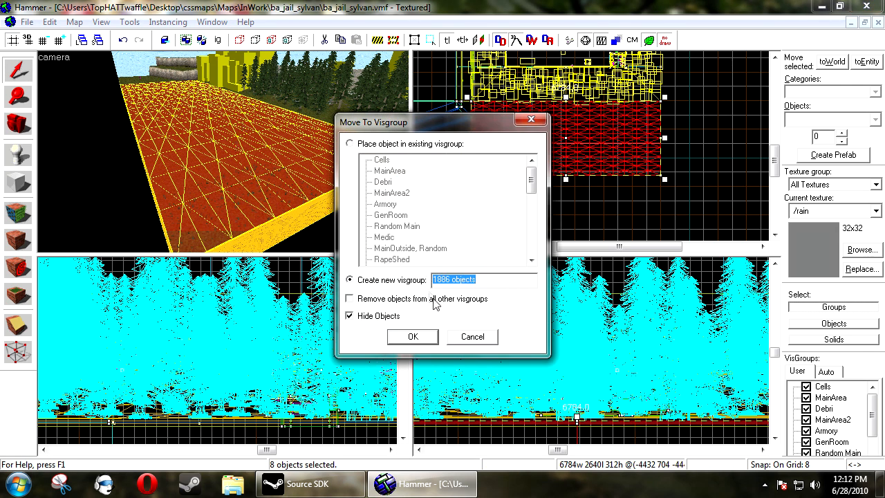
pyautogui.click(478, 339)
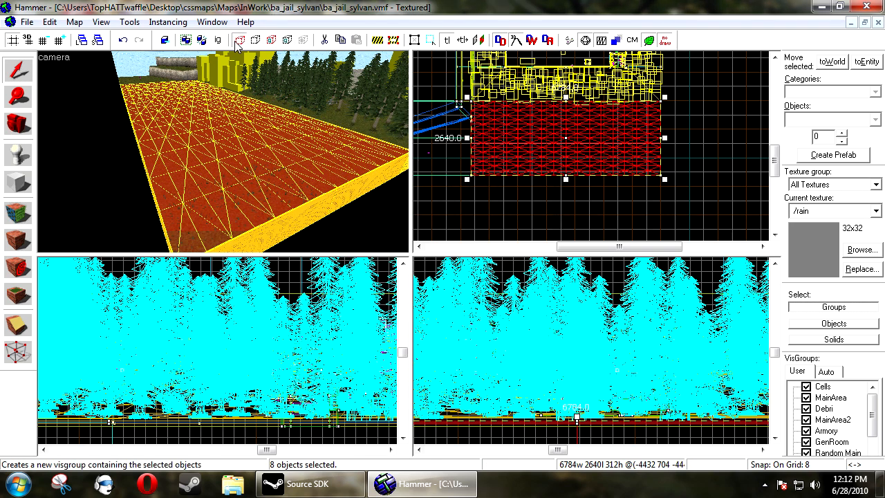
pyautogui.click(238, 40)
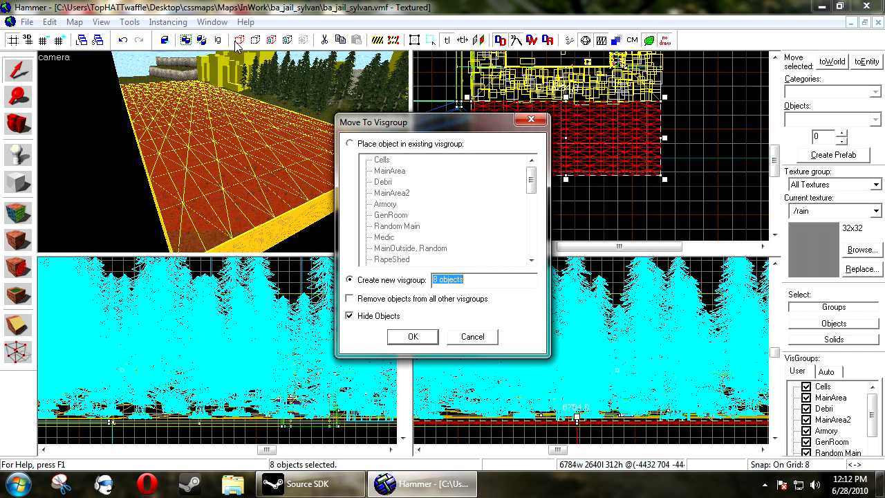
pyautogui.click(472, 336)
pyautogui.click(572, 210)
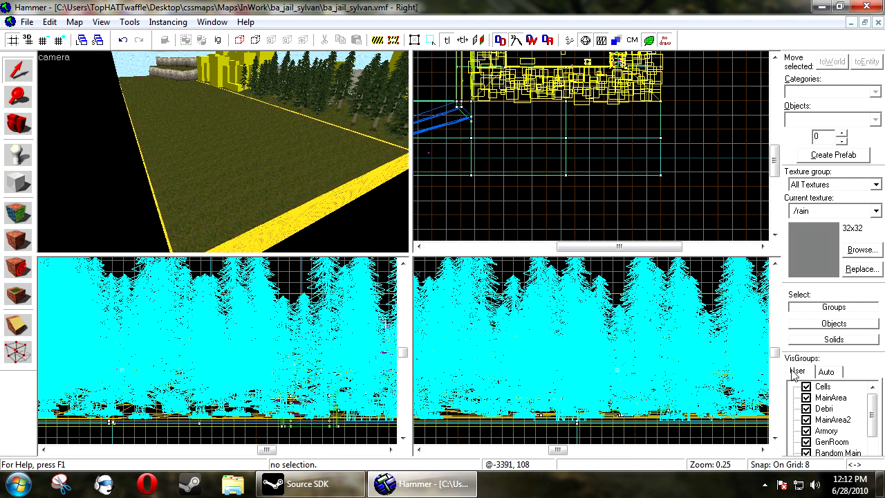
# - Move the VisGroups section above the texture group section so that more of its list shows
pyautogui.moveTo(880, 414); pyautogui.dragTo(877, 445)
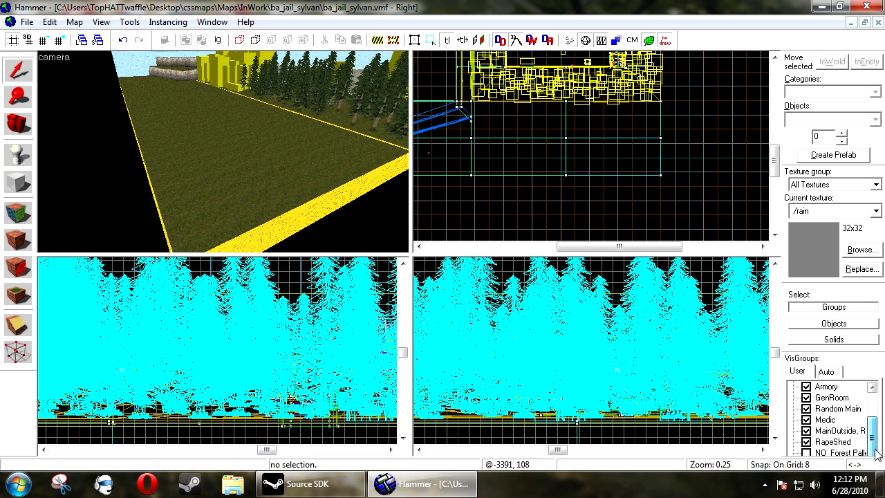
pyautogui.moveTo(838, 357); pyautogui.dragTo(847, 133)
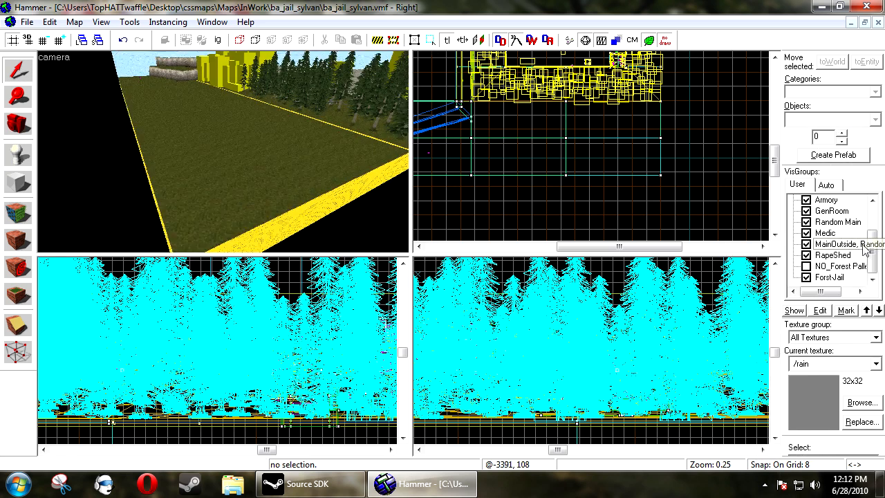
pyautogui.moveTo(872, 248); pyautogui.dragTo(872, 230)
# - Hide the visgroups Cells, MainArea, Debri, MainArea2, Armory, GenRoom and Random Main
pyautogui.click(807, 201)
pyautogui.click(807, 210)
pyautogui.click(807, 222)
pyautogui.click(807, 233)
pyautogui.click(808, 244)
pyautogui.click(808, 255)
pyautogui.click(807, 266)
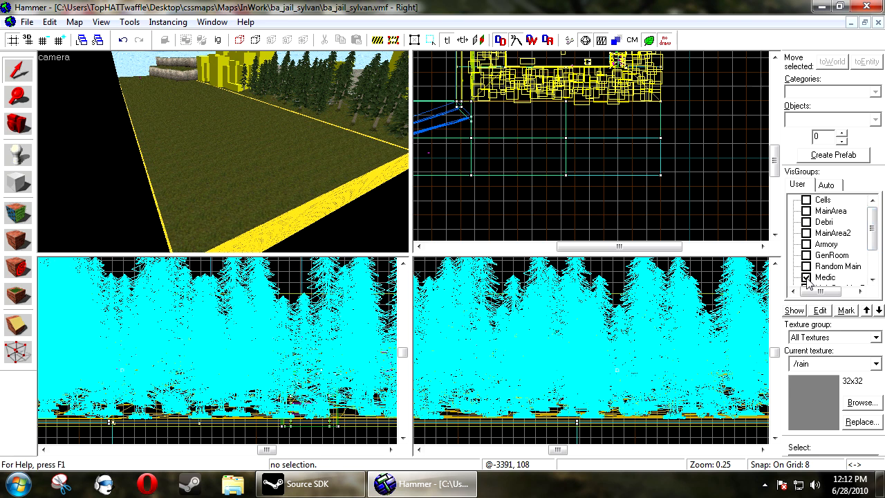
# - Show the hidden visgroups from Random Main back up to Cells again
pyautogui.click(807, 255)
pyautogui.click(807, 244)
pyautogui.click(808, 233)
pyautogui.click(807, 222)
pyautogui.click(807, 211)
pyautogui.click(807, 200)
pyautogui.moveTo(872, 225); pyautogui.dragTo(873, 250)
# - Toggle the Forst-Jail visgroup off and on repeatedly, leaving it shown
pyautogui.click(807, 278)
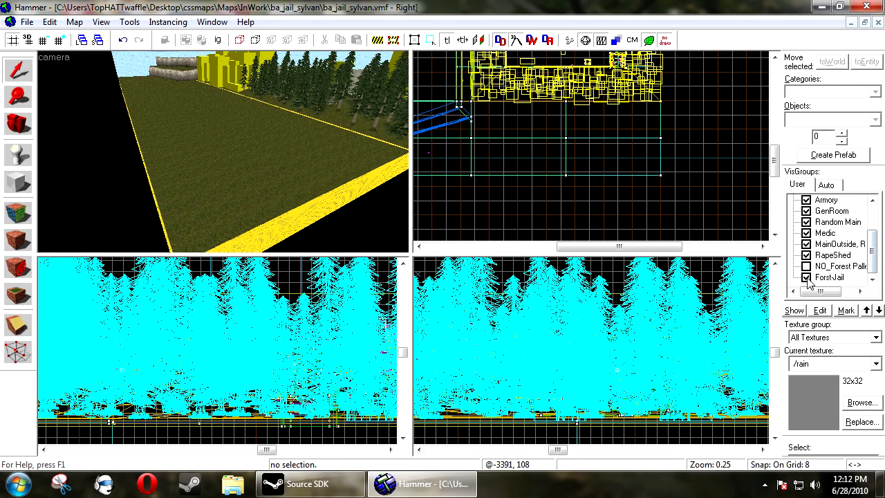
pyautogui.click(807, 279)
pyautogui.click(808, 279)
pyautogui.click(808, 279)
pyautogui.click(808, 279)
pyautogui.click(807, 278)
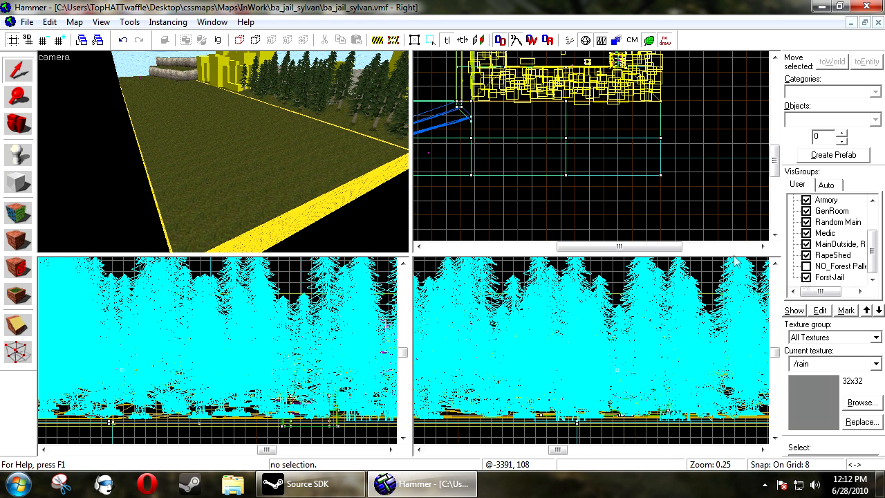
# - Toggle Ignore Groups on and back off, and select the grouped forest ground from within the trees in the 3D view
pyautogui.click(219, 42)
pyautogui.click(220, 43)
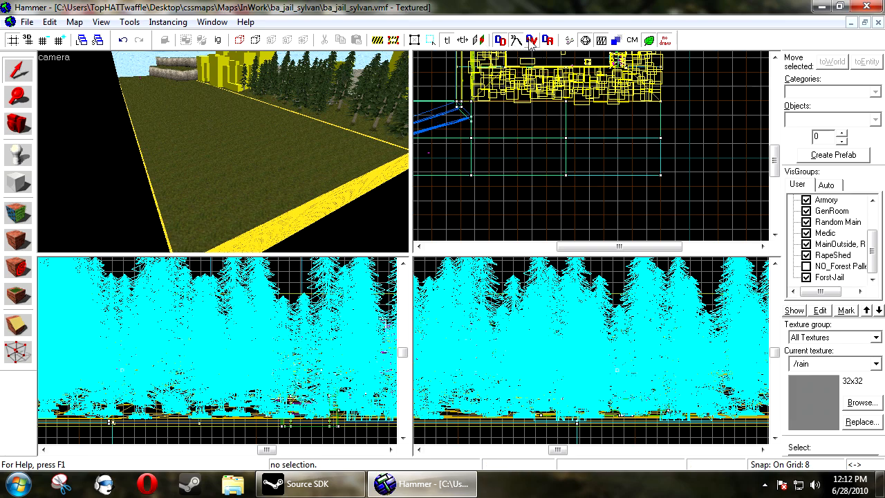
pyautogui.press('z')
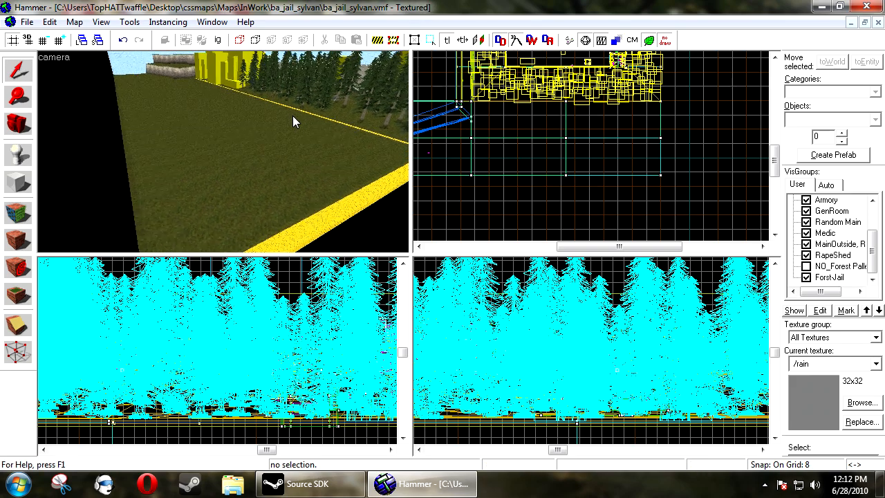
pyautogui.press('w')
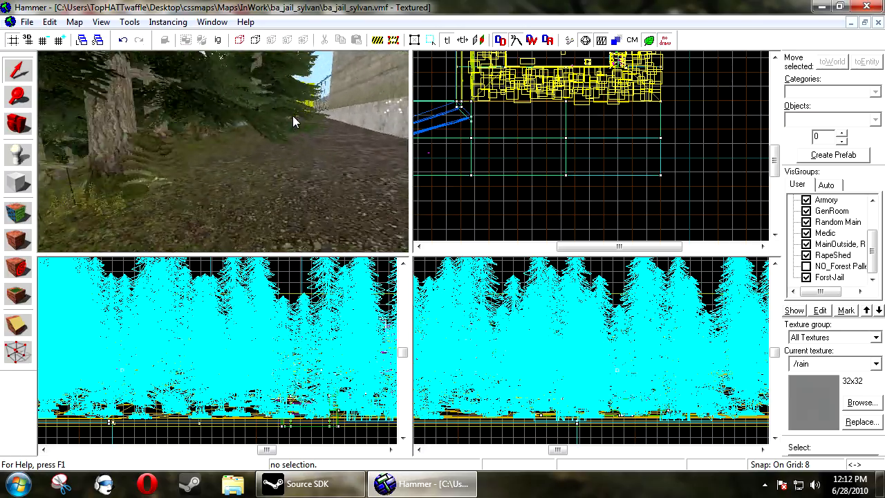
pyautogui.click(290, 181)
pyautogui.press('w')
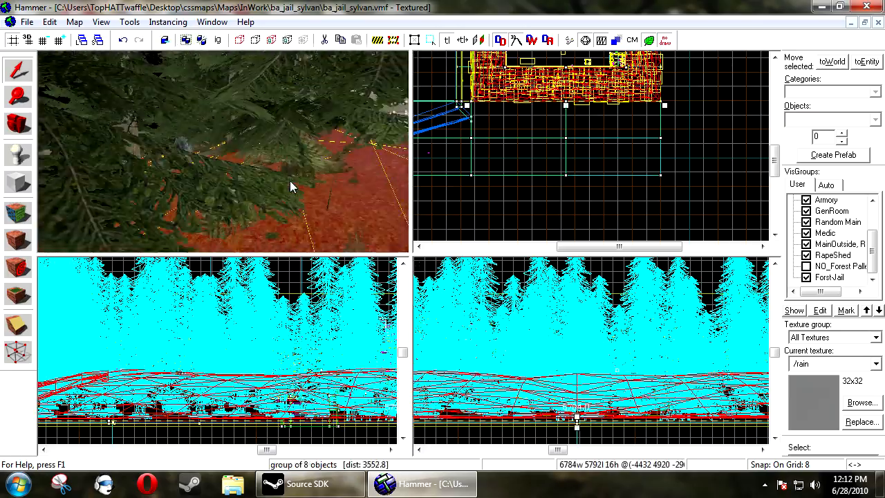
pyautogui.press('w')
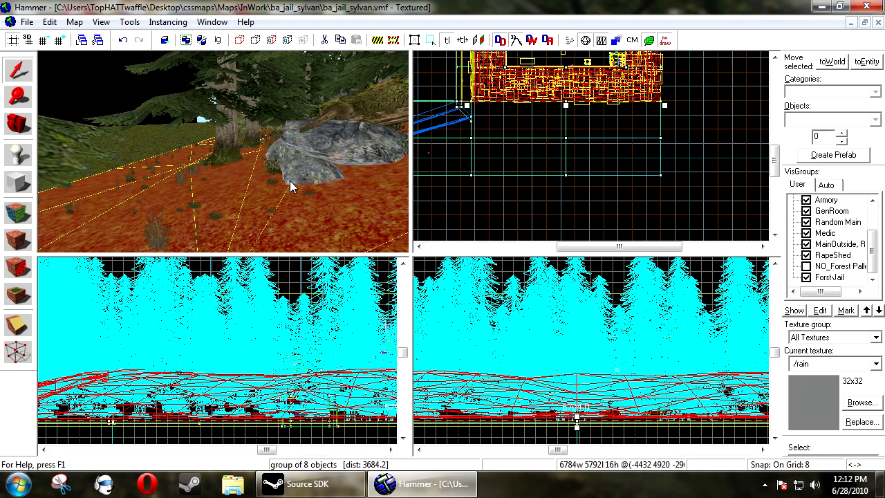
# - Turn off displacement rendering in the 3D view and examine the flat forest ground without its terrain shape
pyautogui.press('z')
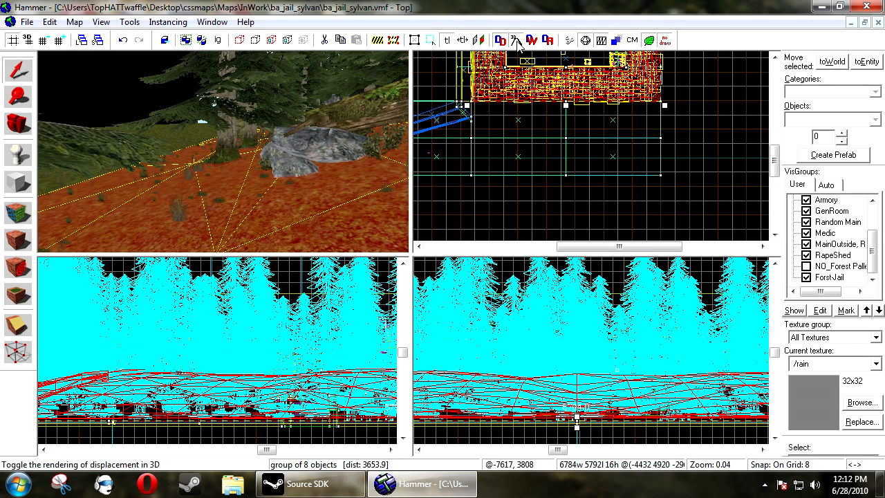
pyautogui.click(516, 43)
pyautogui.press('z')
pyautogui.press('w')
pyautogui.press('w')
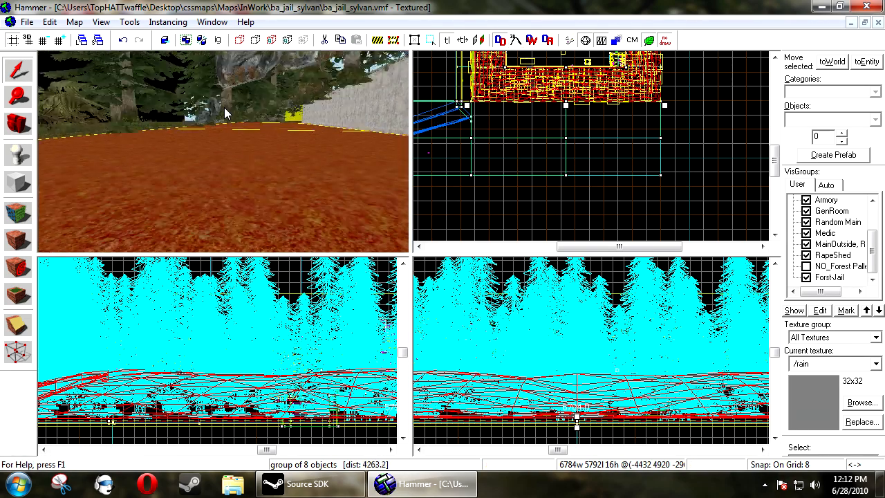
pyautogui.press('w')
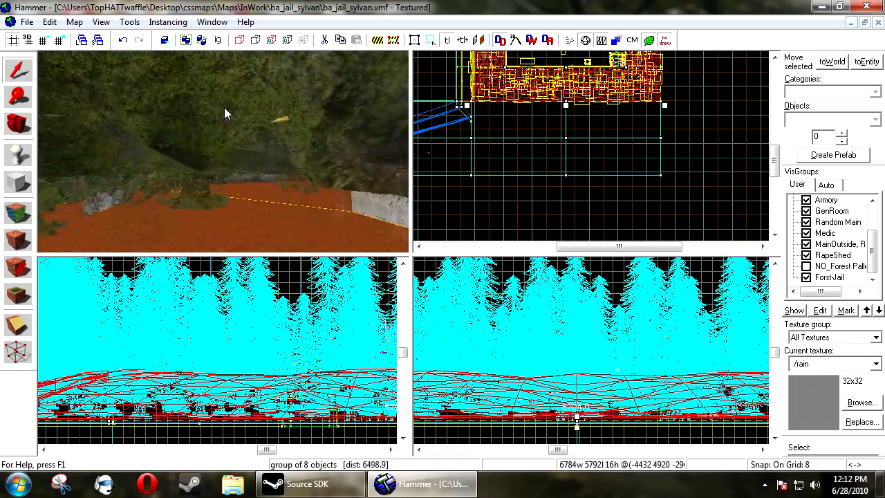
pyautogui.press('w')
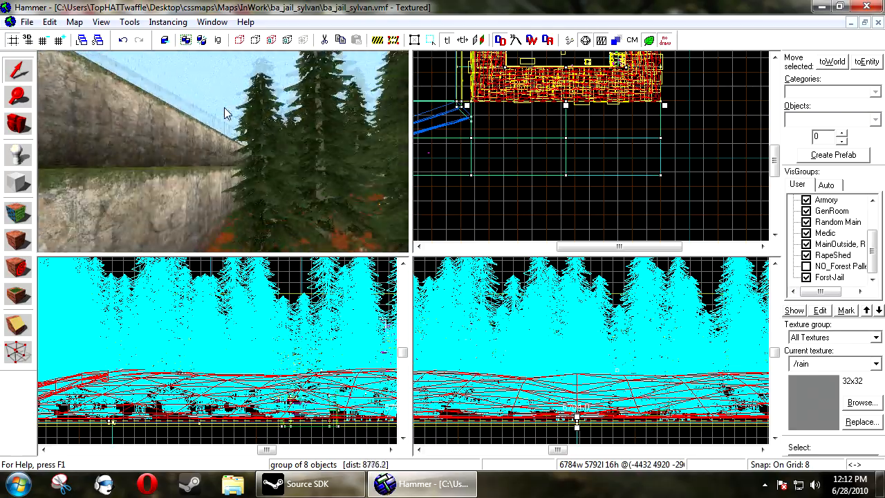
# - Select the grouped cliff walls beside the trees and turn displacement rendering back on in 3D
pyautogui.click(224, 107)
pyautogui.press('w')
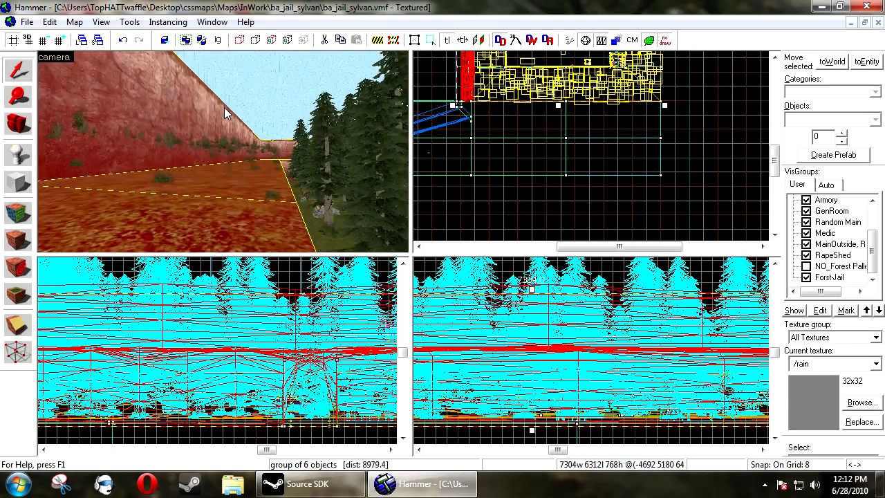
pyautogui.click(553, 199)
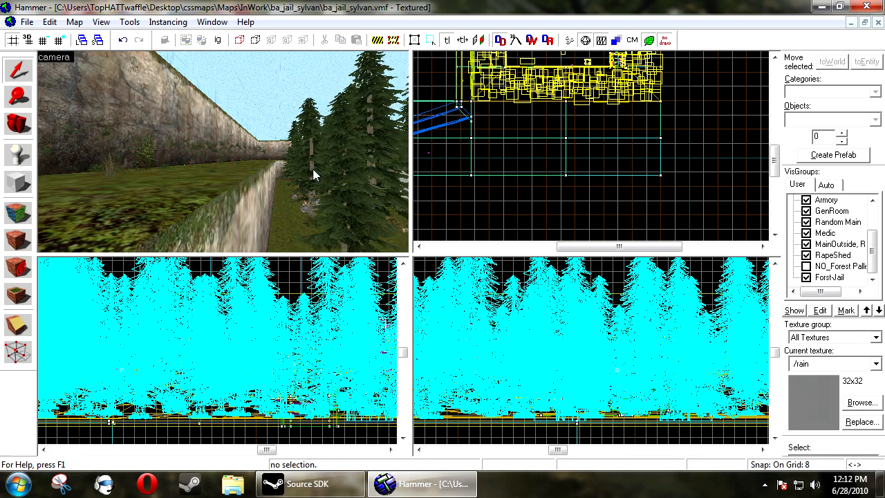
pyautogui.click(239, 169)
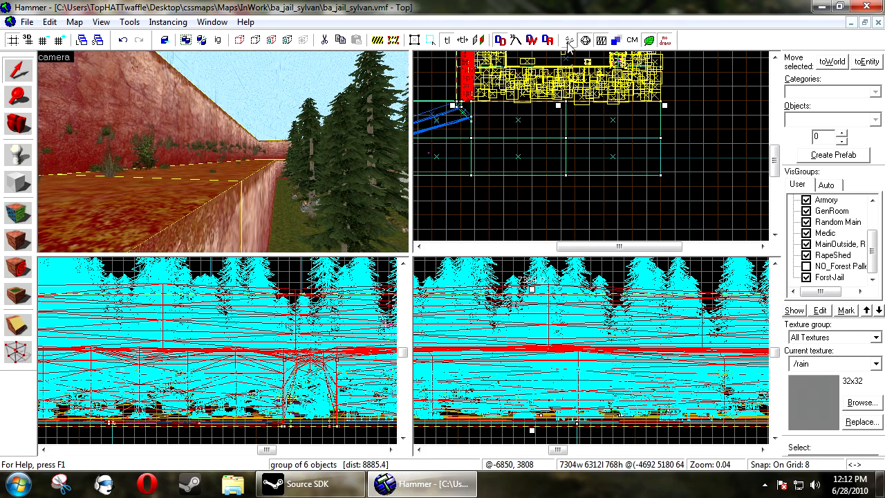
pyautogui.click(516, 37)
pyautogui.click(517, 38)
pyautogui.click(516, 37)
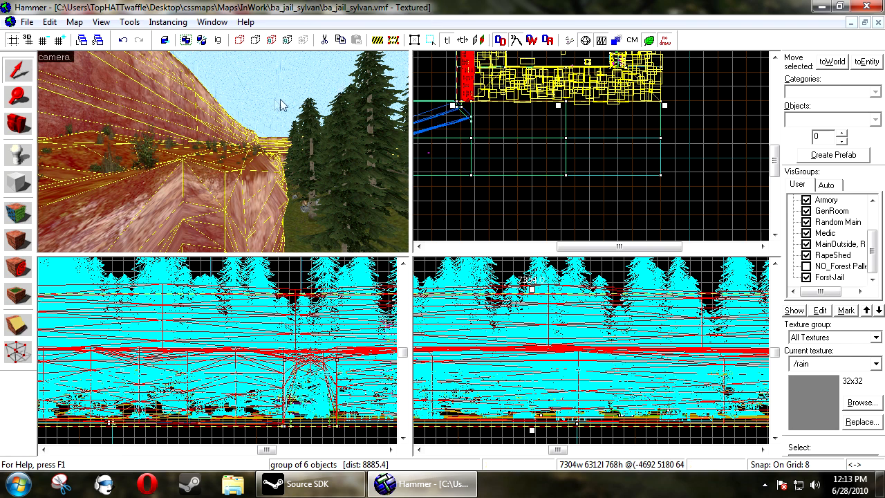
# - Toggle displacement rendering off and on repeatedly with the cliff group selected, leaving it on, and clear the selection
pyautogui.press('w')
pyautogui.press('d')
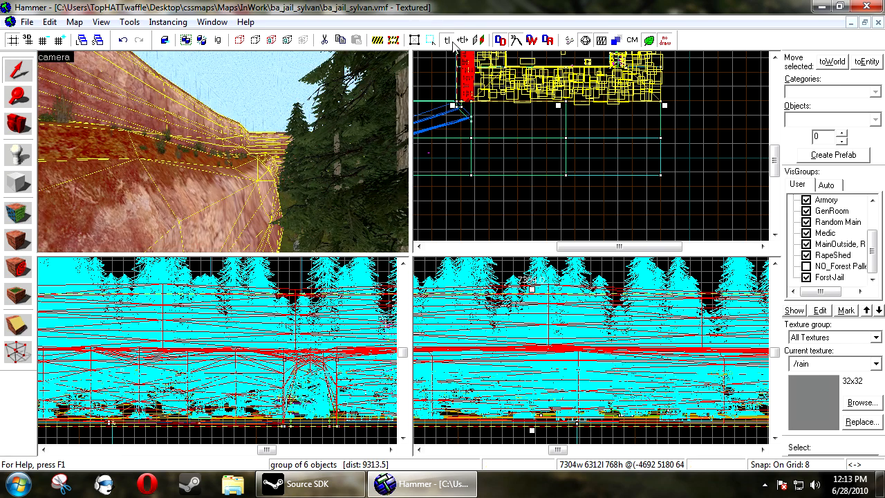
pyautogui.click(517, 44)
pyautogui.click(516, 44)
pyautogui.click(516, 44)
pyautogui.click(517, 44)
pyautogui.click(516, 44)
pyautogui.click(517, 44)
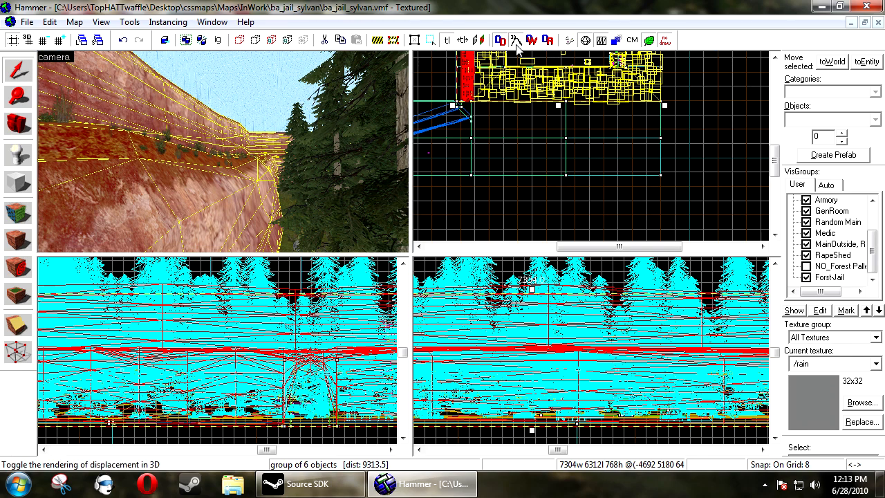
pyautogui.click(517, 44)
pyautogui.click(517, 43)
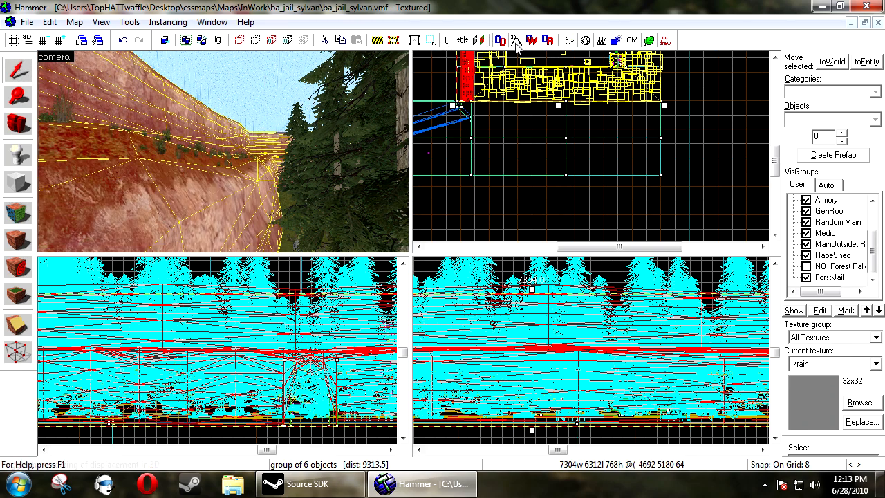
pyautogui.click(533, 201)
# - Select the metal staircase prop inside the jail's main hall and open its object properties
pyautogui.press('d')
pyautogui.press('w')
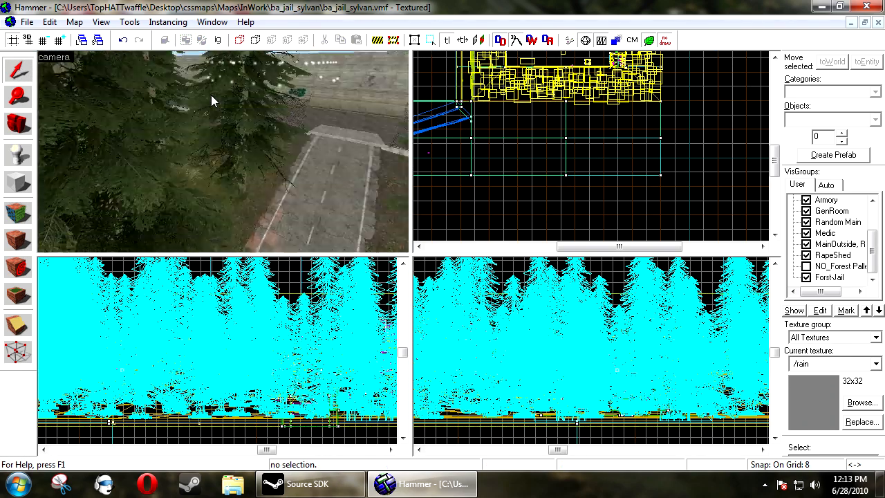
pyautogui.press('w')
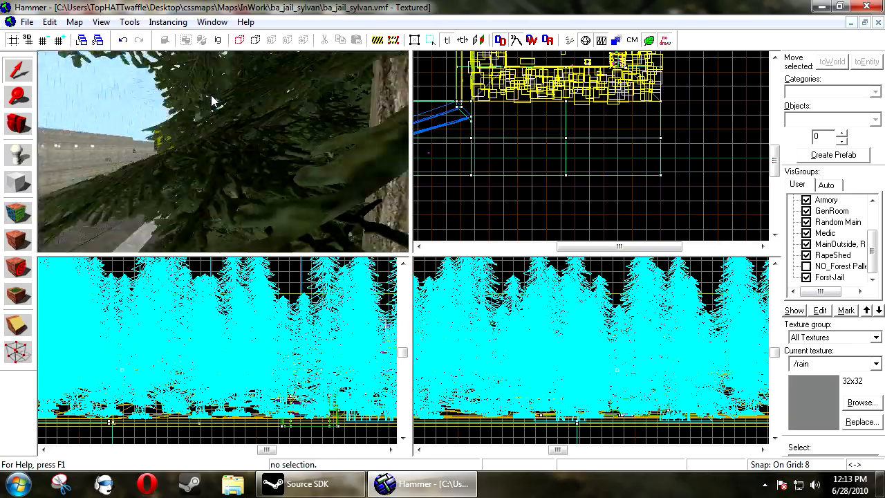
pyautogui.press('w')
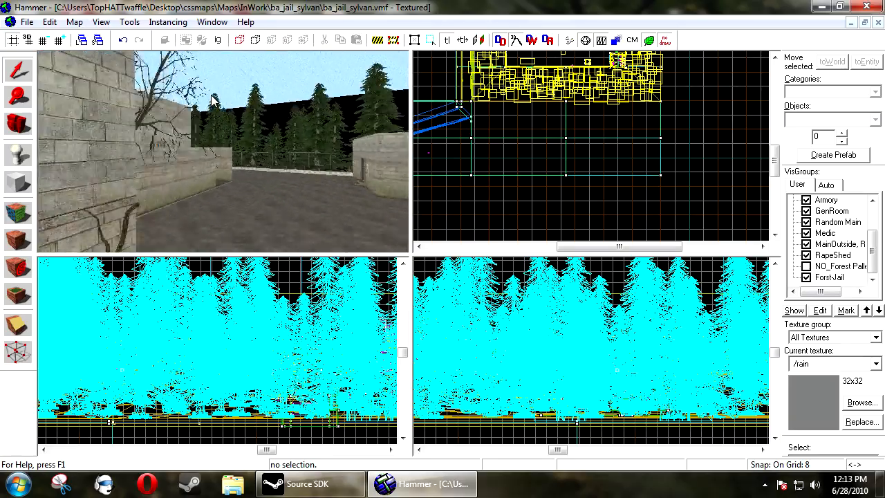
pyautogui.press('w')
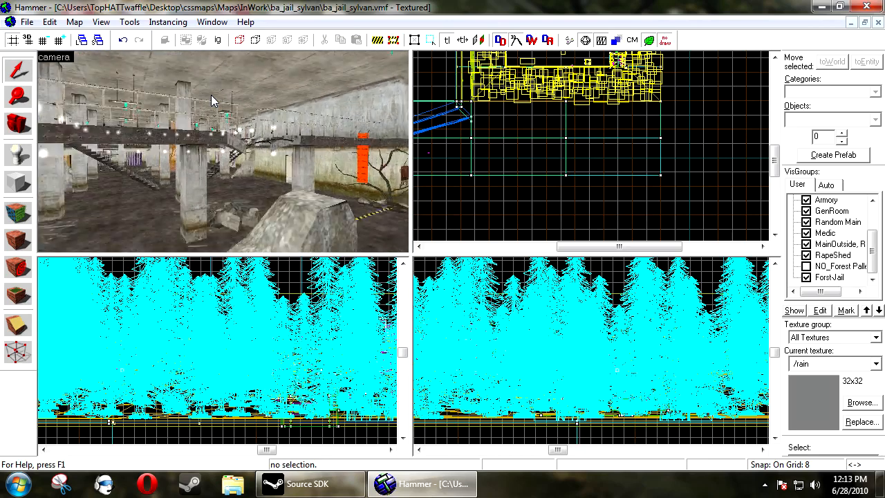
pyautogui.click(256, 162)
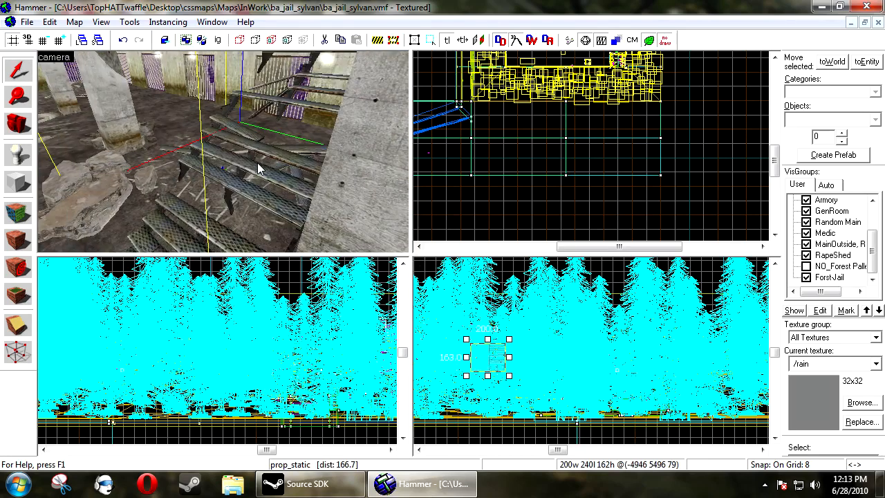
pyautogui.hotkey('alt', 'Return')
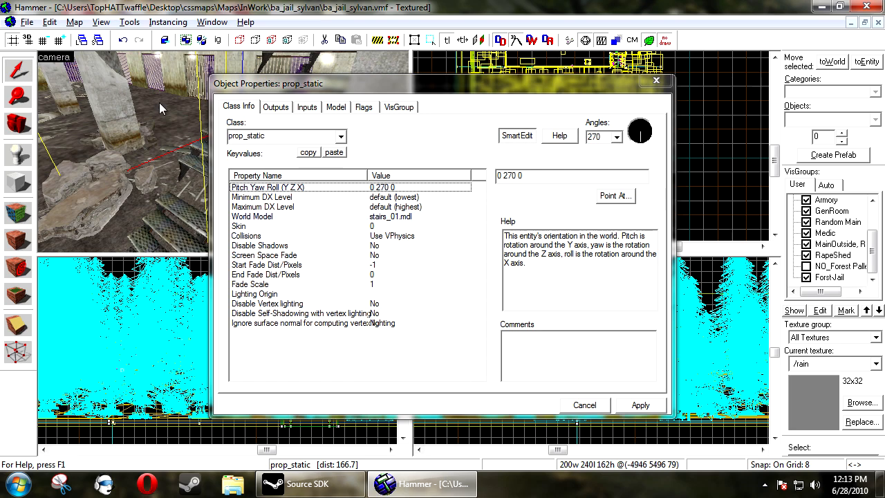
# - Select the light entity under the cell's ceiling lamp and highlight its Brightness value in the properties
pyautogui.press('z')
pyautogui.press('w')
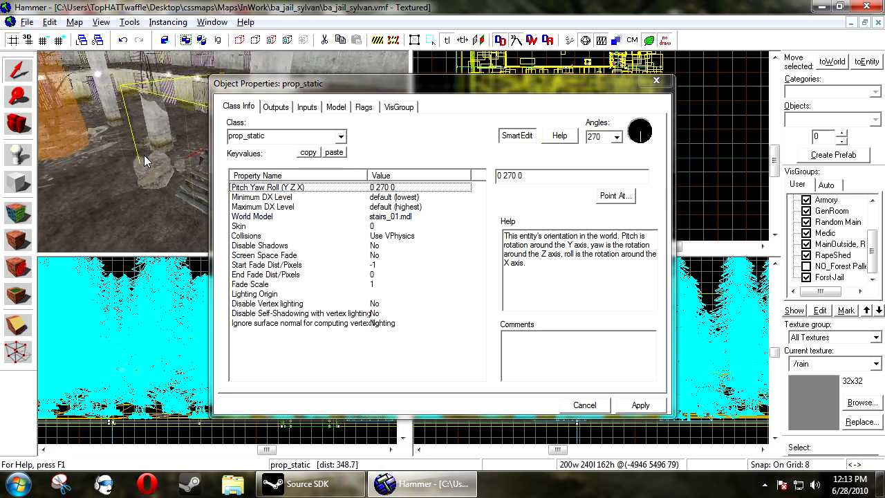
pyautogui.press('w')
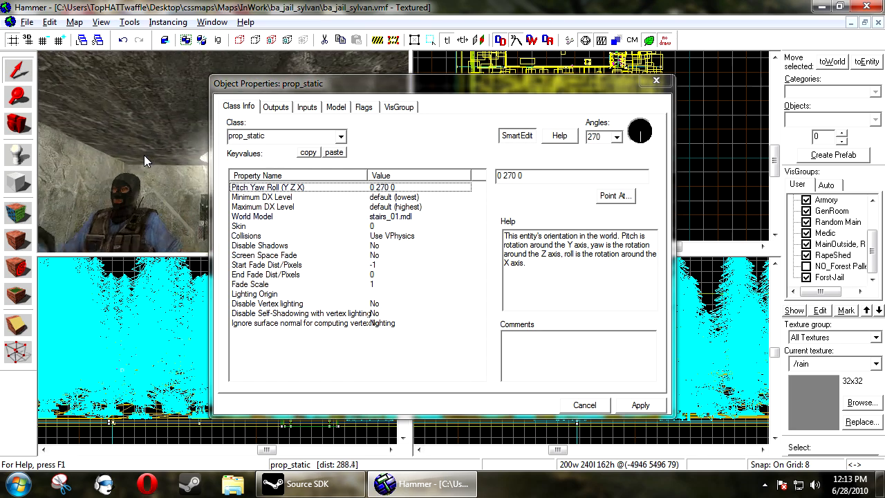
pyautogui.click(144, 155)
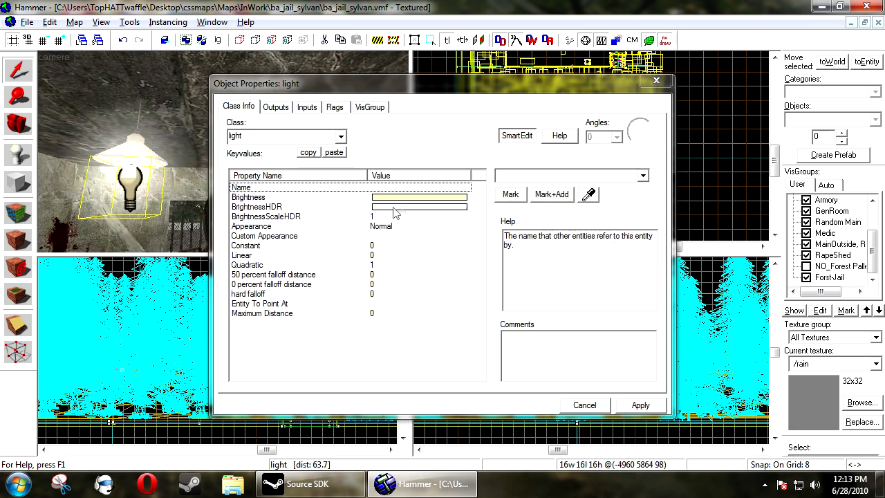
pyautogui.click(407, 199)
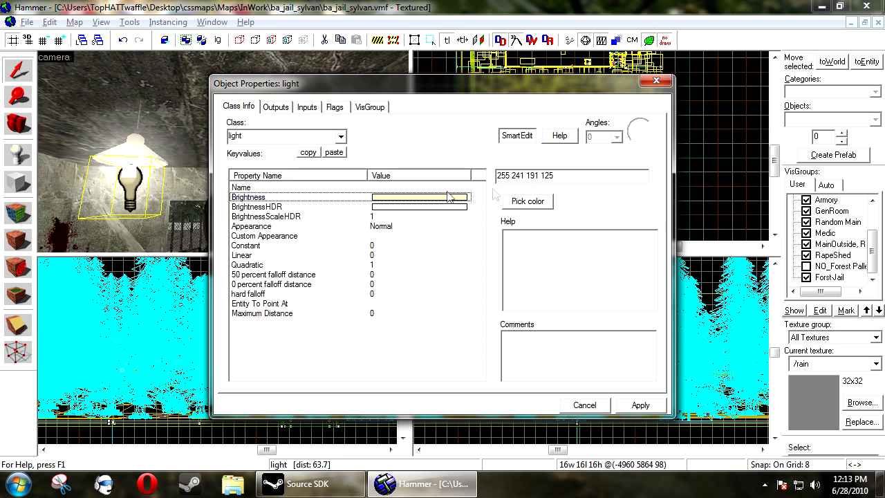
pyautogui.moveTo(571, 177); pyautogui.dragTo(493, 178)
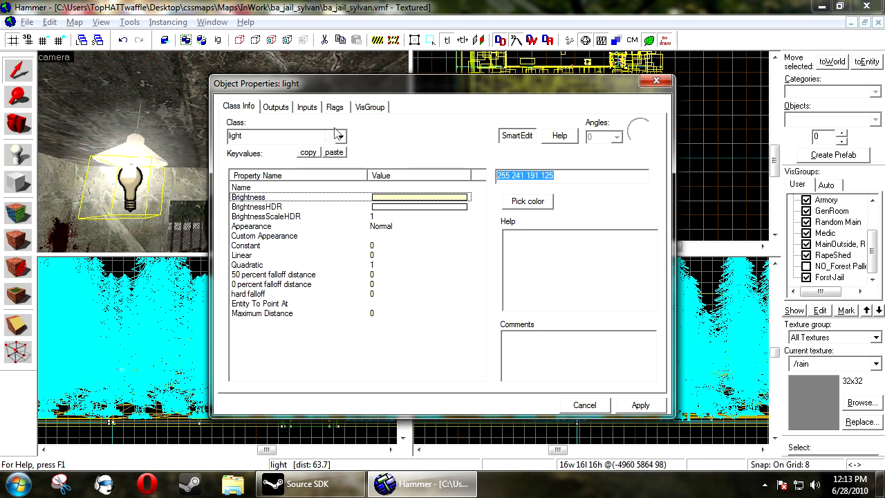
# - Review the light's Outputs, Flags and VisGroup settings, return to its class info and close the properties
pyautogui.click(276, 107)
pyautogui.click(335, 107)
pyautogui.click(369, 106)
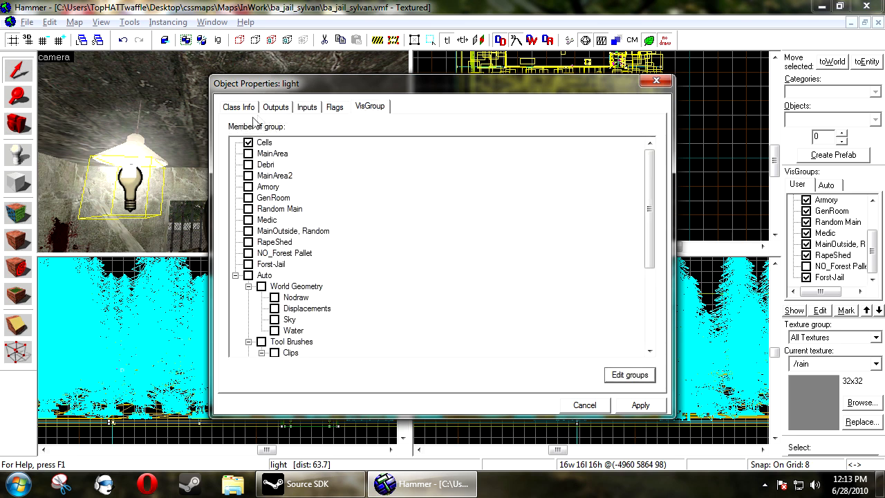
pyautogui.click(253, 108)
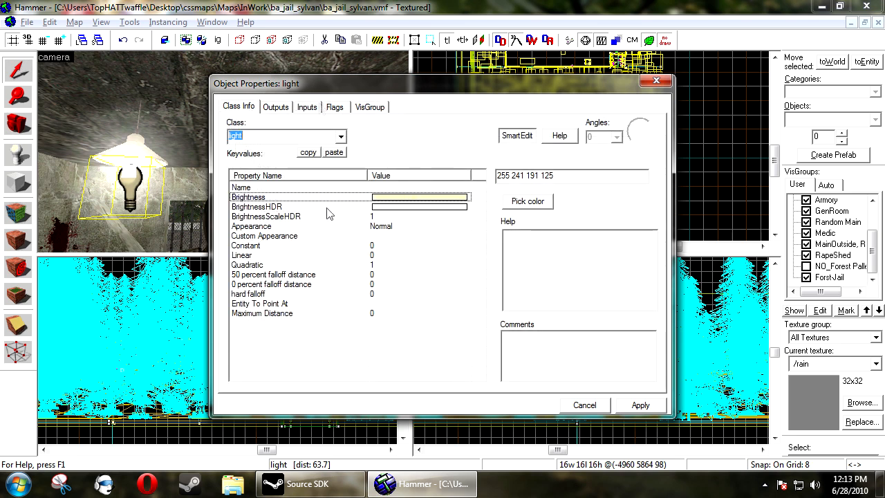
pyautogui.click(637, 409)
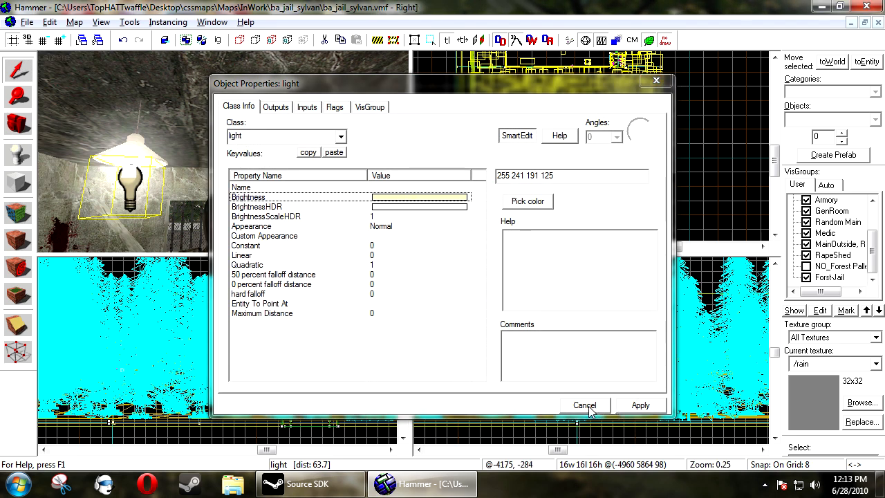
pyautogui.click(585, 406)
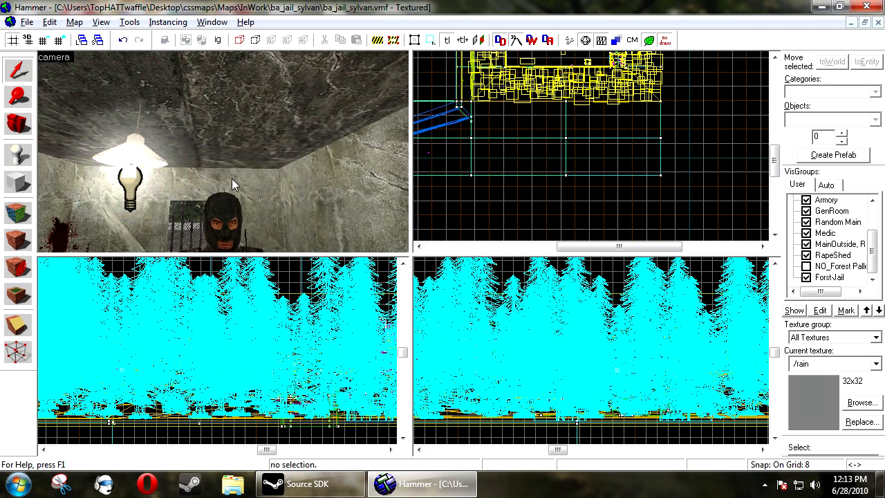
# - Place an info_player_terrorist entity on the paved yard outside the jail and open its properties
pyautogui.press('z')
pyautogui.press('w')
pyautogui.press('w')
pyautogui.press('w')
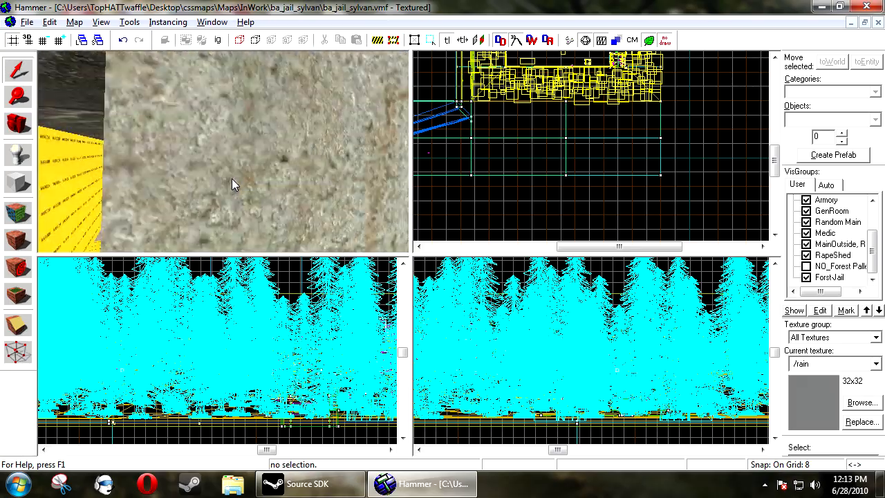
pyautogui.press('w')
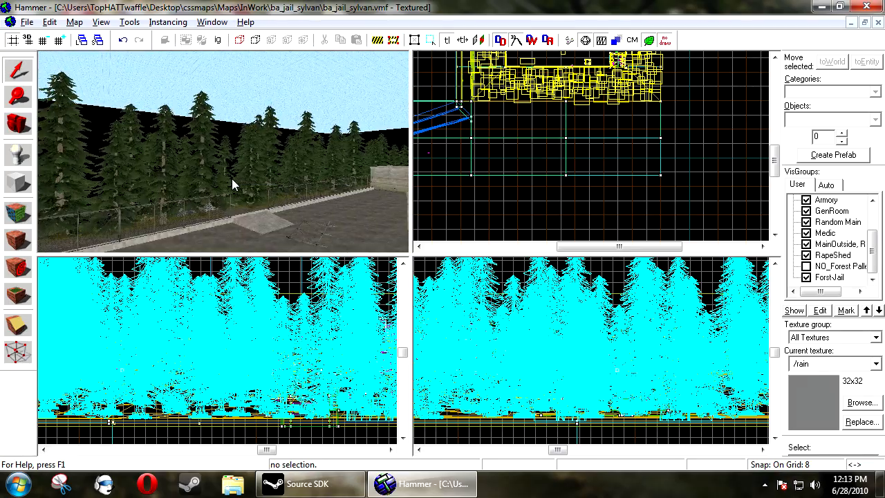
pyautogui.press('w')
pyautogui.press('z')
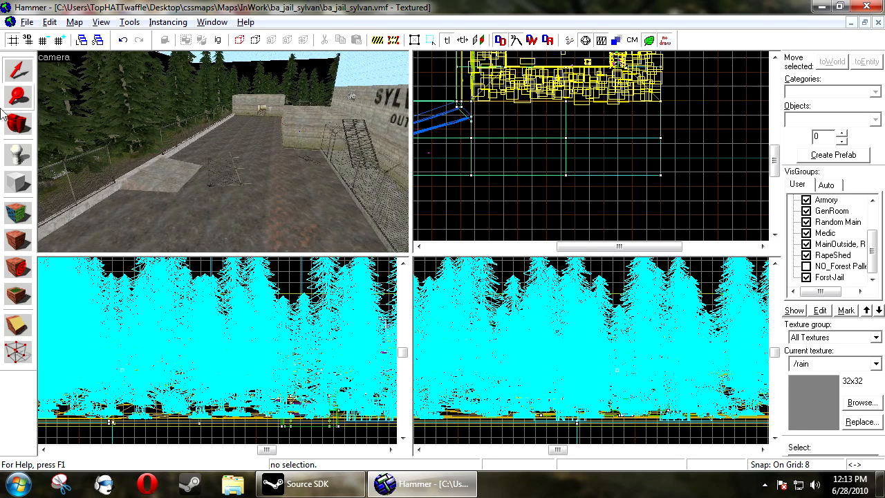
pyautogui.click(18, 147)
pyautogui.click(255, 211)
pyautogui.hotkey('alt', 'Return')
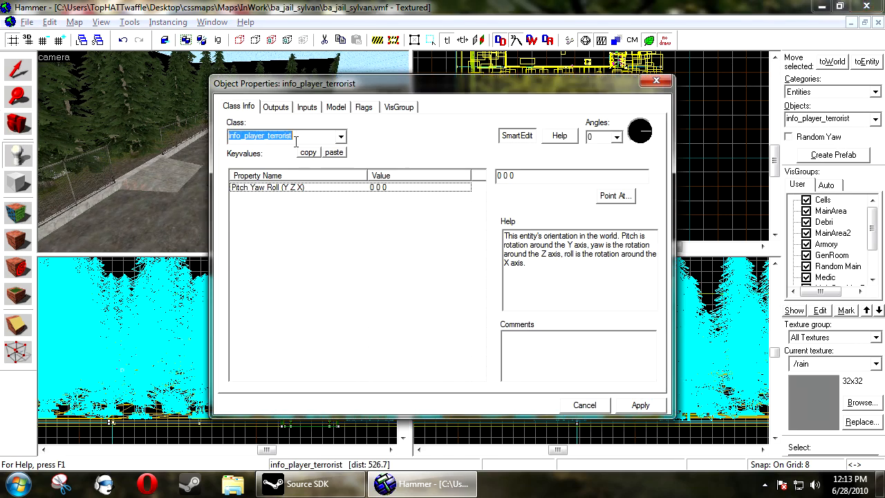
# - Change the new entity's class to prop_static and apply it
pyautogui.write('prop_')
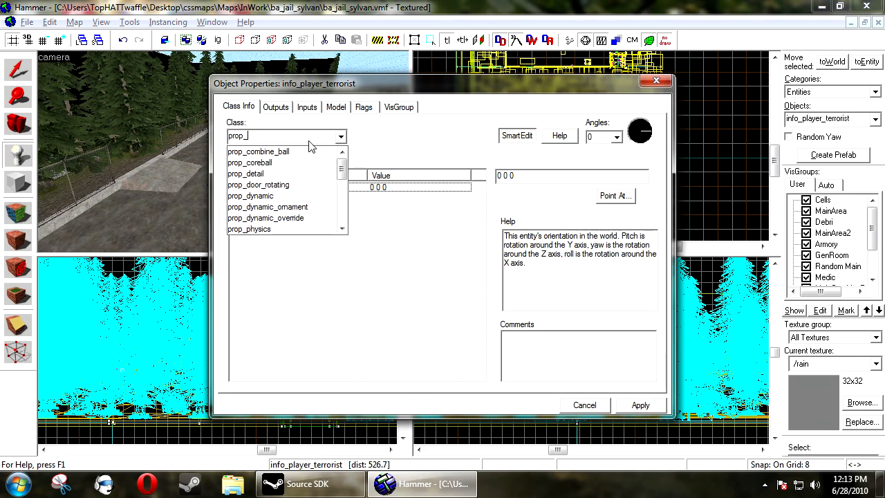
pyautogui.write('static')
pyautogui.press('Return')
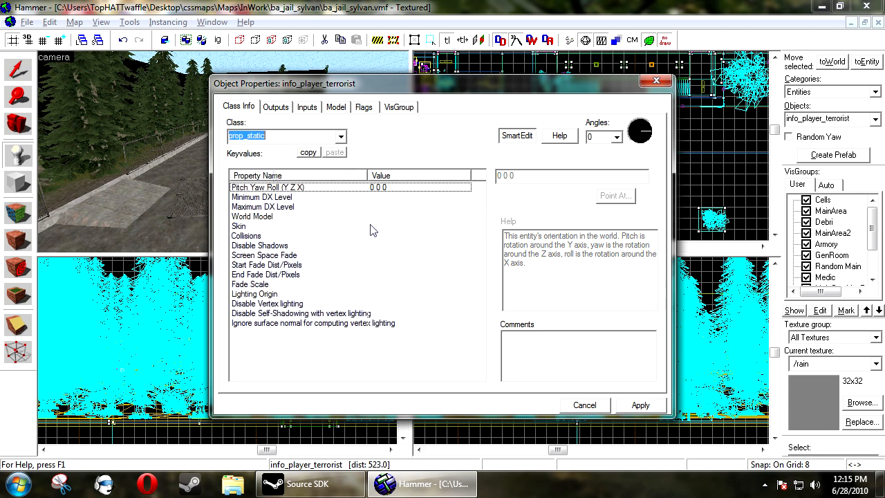
pyautogui.click(626, 406)
# - Browse models for the prop's World Model, preview the "hat" results down to car001b_hatchback.mdl, and close the model browser
pyautogui.click(252, 215)
pyautogui.click(510, 196)
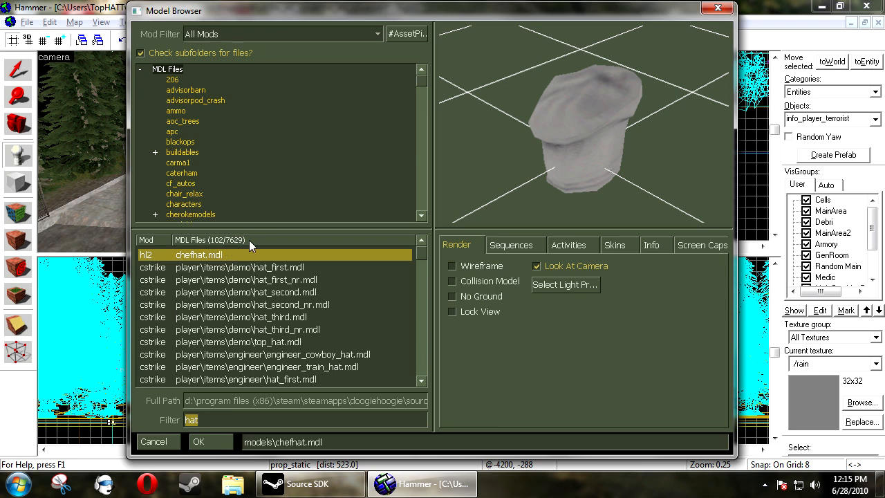
pyautogui.press('Down')
pyautogui.press('Down')
pyautogui.press('Down')
pyautogui.press('Down')
pyautogui.press('Down')
pyautogui.press('Down')
pyautogui.press('Down')
pyautogui.press('Down')
pyautogui.press('Down')
pyautogui.press('Down')
pyautogui.press('Down')
pyautogui.press('Down')
pyautogui.press('Down')
pyautogui.press('Down')
pyautogui.press('Down')
pyautogui.press('Down')
pyautogui.press('Down')
pyautogui.press('Down')
pyautogui.press('Down')
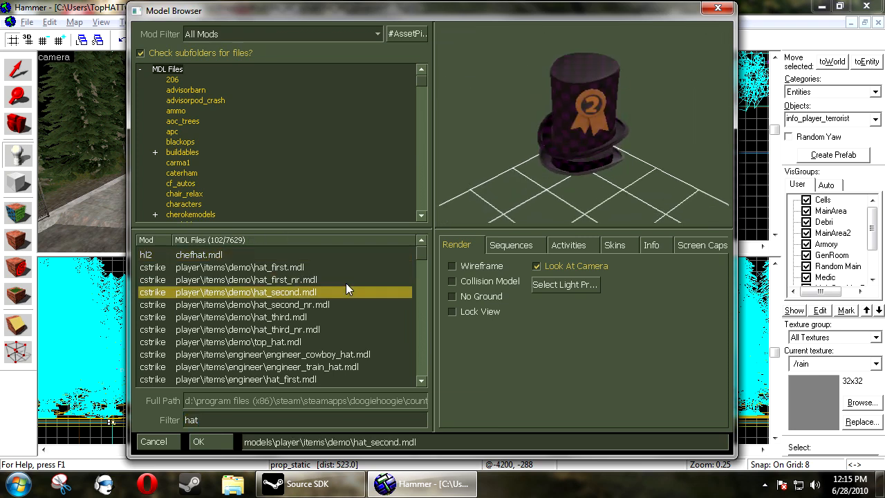
pyautogui.press('Down')
pyautogui.press('Down')
pyautogui.press('Down')
pyautogui.press('Down')
pyautogui.press('Down')
pyautogui.press('Down')
pyautogui.press('Down')
pyautogui.press('Down')
pyautogui.press('Down')
pyautogui.press('Down')
pyautogui.press('Down')
pyautogui.press('Down')
pyautogui.press('Down')
pyautogui.press('Down')
pyautogui.press('Down')
pyautogui.press('Down')
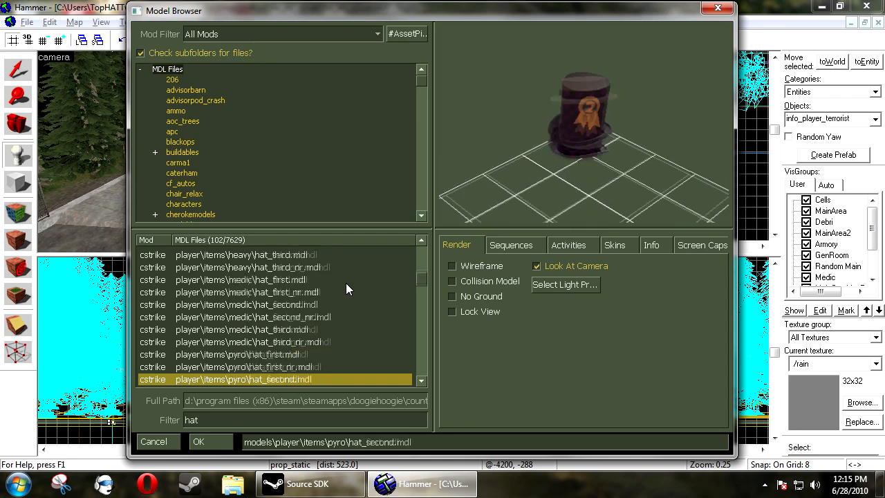
pyautogui.press('Down')
pyautogui.press('Down')
pyautogui.press('Down')
pyautogui.press('Down')
pyautogui.press('Down')
pyautogui.press('Down')
pyautogui.press('Down')
pyautogui.press('Down')
pyautogui.press('Down')
pyautogui.press('Down')
pyautogui.press('Down')
pyautogui.press('Down')
pyautogui.press('Down')
pyautogui.press('Down')
pyautogui.press('Down')
pyautogui.press('Down')
pyautogui.press('Down')
pyautogui.press('Down')
pyautogui.press('Down')
pyautogui.press('Down')
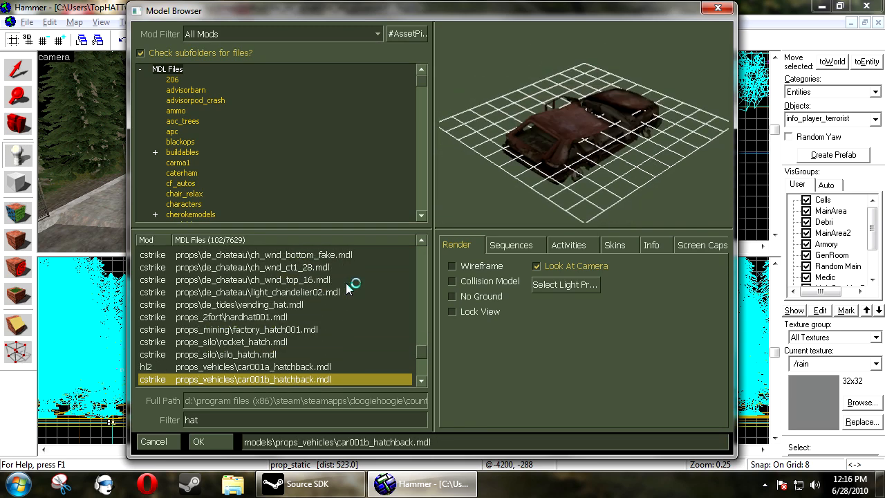
pyautogui.click(719, 9)
pyautogui.click(520, 198)
pyautogui.moveTo(253, 20); pyautogui.dragTo(233, 26)
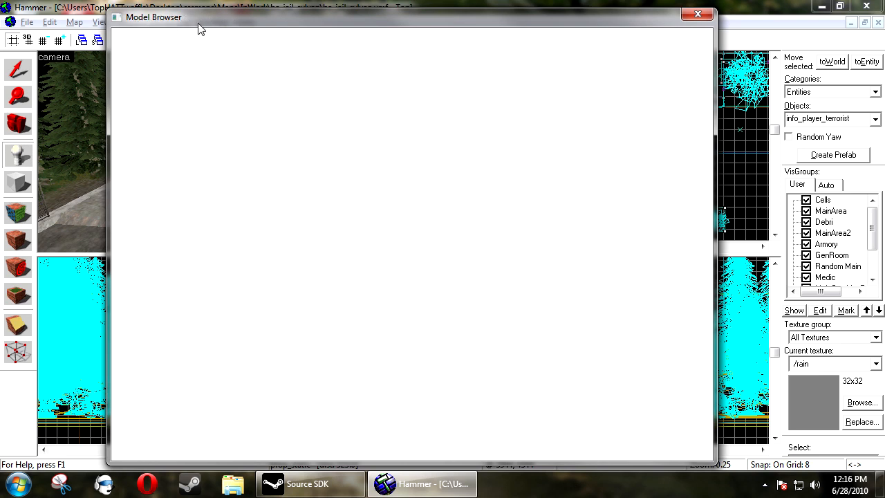
pyautogui.click(697, 15)
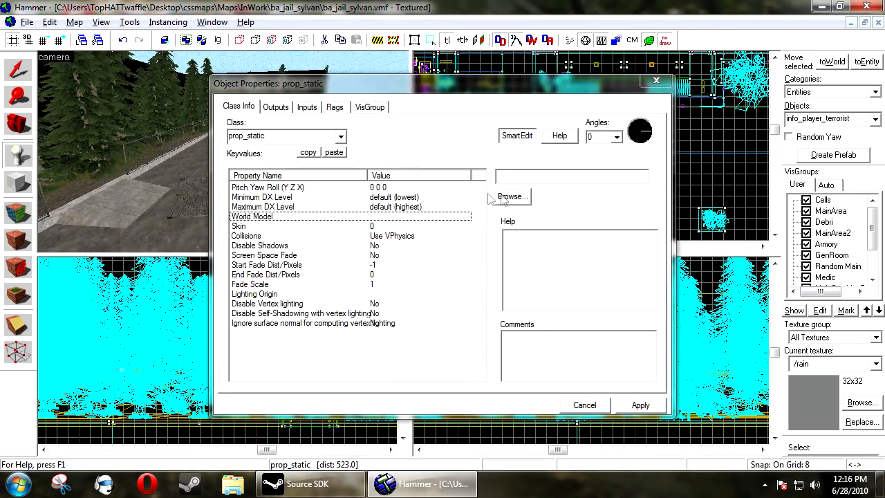
pyautogui.click(512, 196)
pyautogui.click(702, 14)
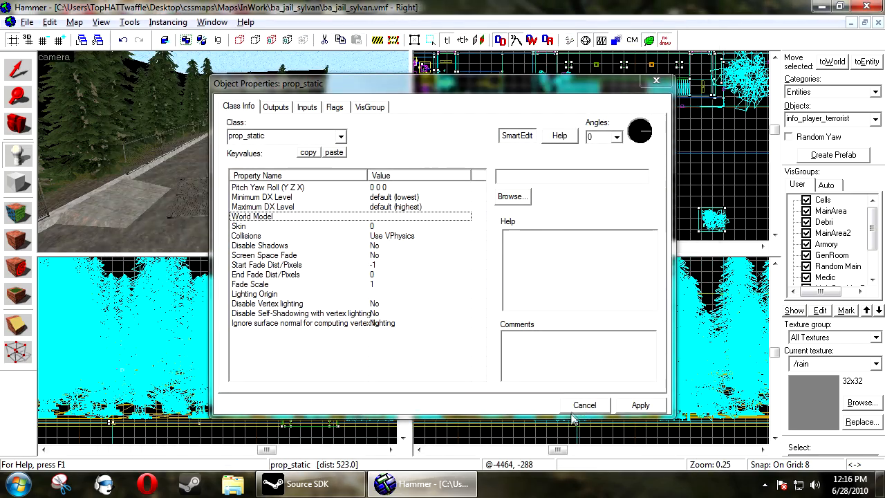
pyautogui.click(581, 407)
# - Restart Hammer and reopen the ba_jail_sylvan.vmf map
pyautogui.click(867, 6)
pyautogui.click(456, 288)
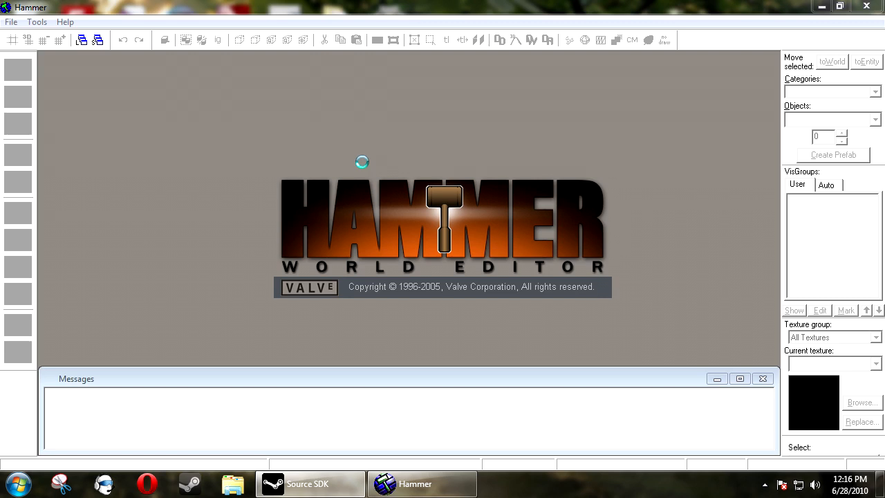
pyautogui.click(11, 21)
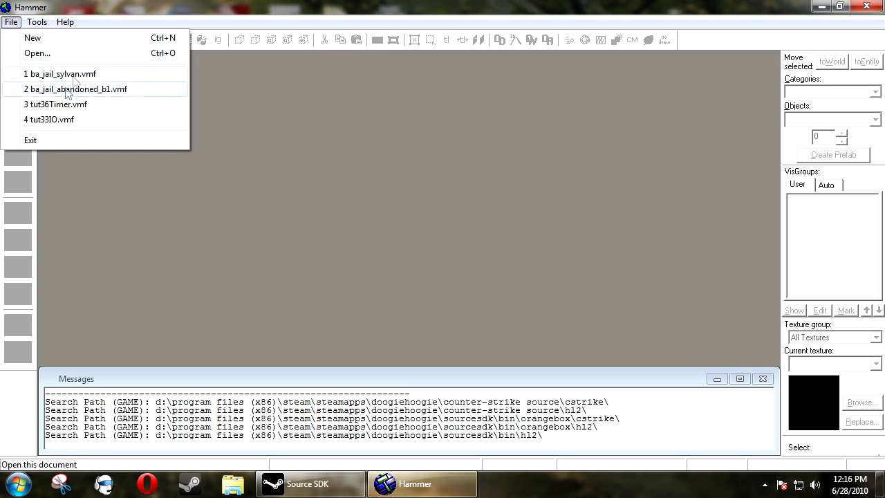
pyautogui.click(62, 73)
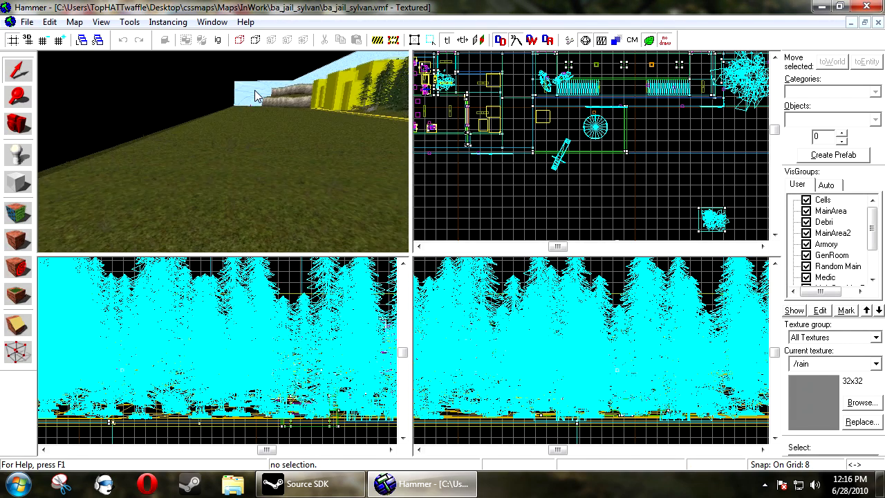
# - Place an info_player_terrorist entity on the grass in the camera view and change its class to prop_static
pyautogui.click(20, 154)
pyautogui.click(298, 201)
pyautogui.hotkey('alt', 'Return')
pyautogui.doubleClick(311, 139)
pyautogui.write('prop_stat')
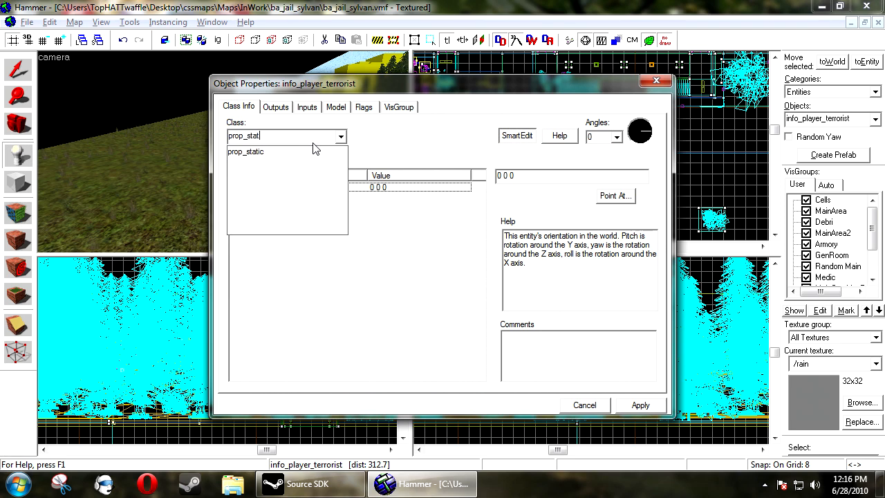
pyautogui.press('Return')
# - Search the prop's World Model browser for "car" and preview carma1.mdl, car_nuke_low.mdl and dirty_bomb_cart.mdl
pyautogui.click(388, 216)
pyautogui.click(512, 196)
pyautogui.write('car')
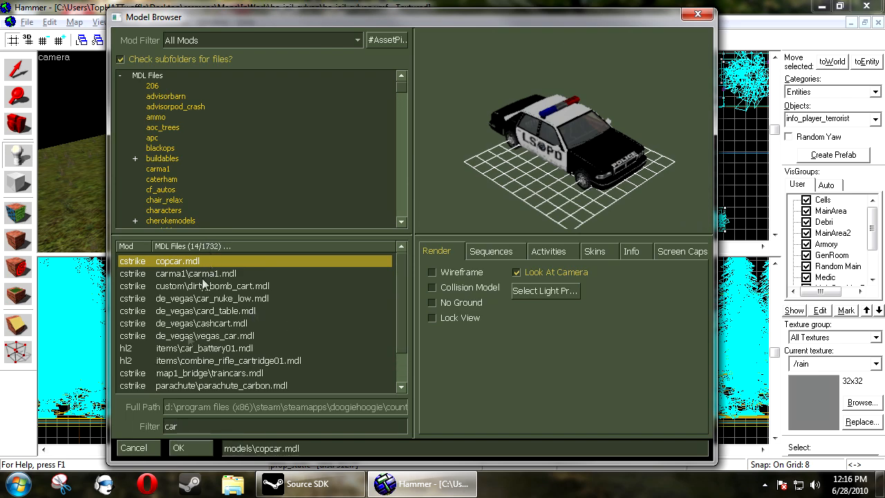
pyautogui.click(692, 14)
pyautogui.click(513, 199)
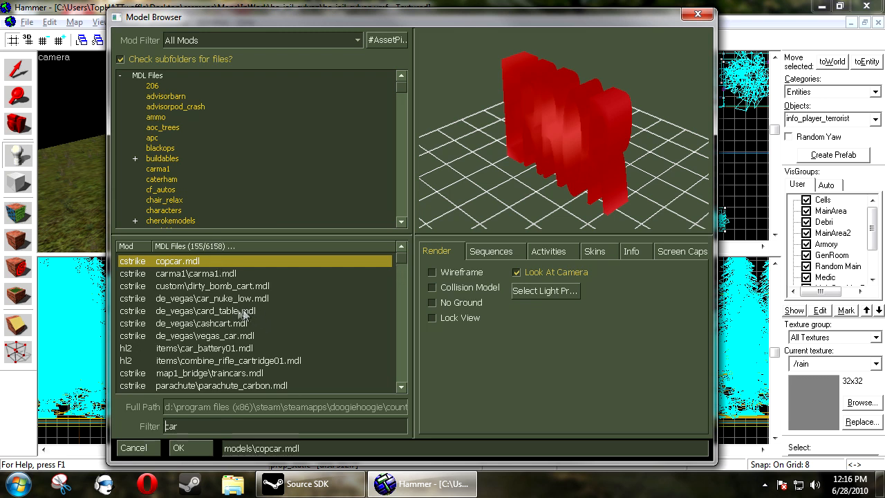
pyautogui.click(692, 15)
pyautogui.click(513, 197)
pyautogui.click(198, 271)
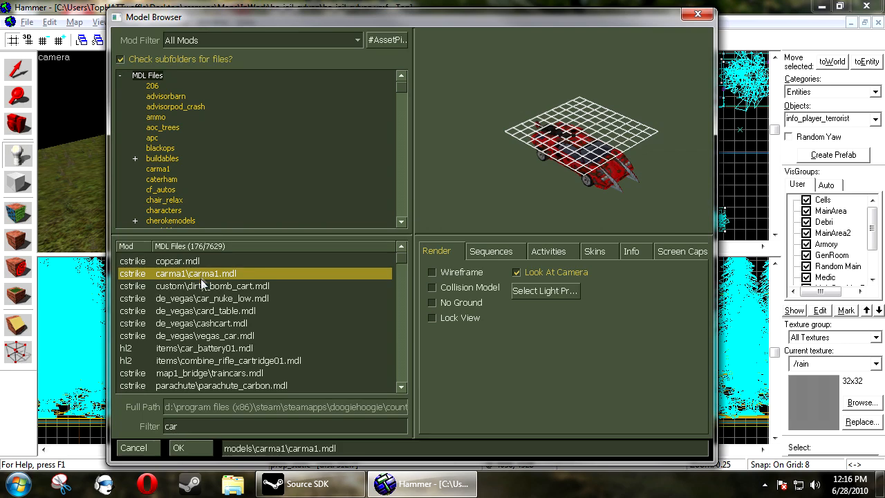
pyautogui.click(207, 298)
pyautogui.click(221, 286)
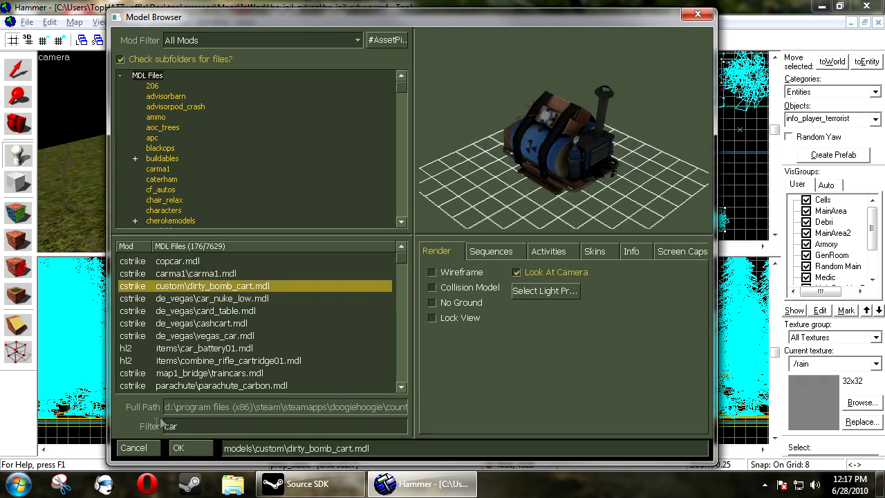
# - Cancel the model choice, replace the prop_static with a new info_player_terrorist entity on the grass, and open its properties
pyautogui.click(140, 443)
pyautogui.click(585, 404)
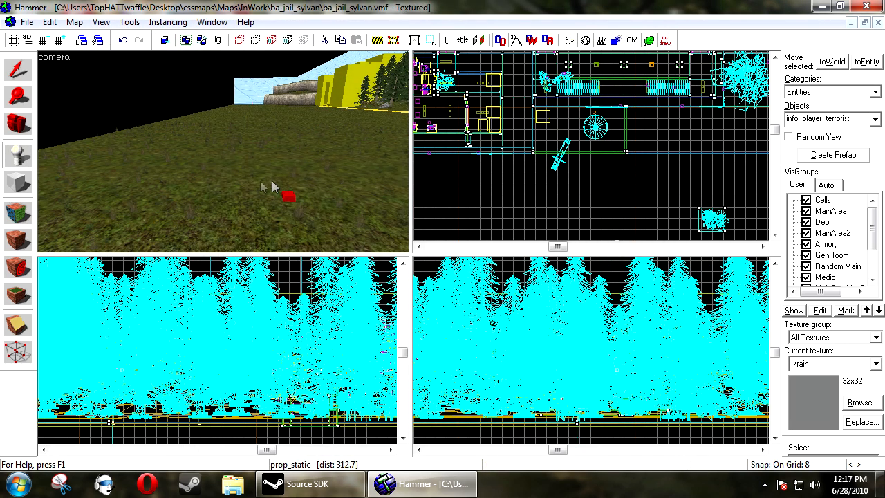
pyautogui.press('Delete')
pyautogui.click(215, 207)
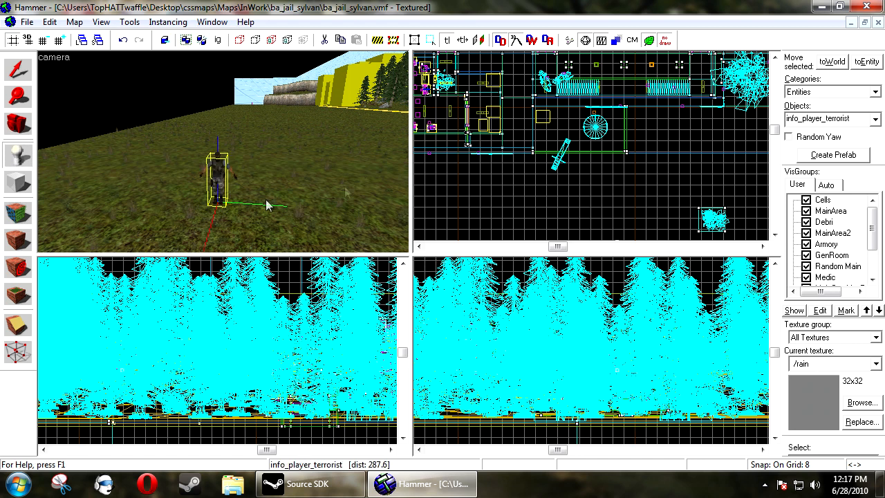
pyautogui.hotkey('alt', 'Return')
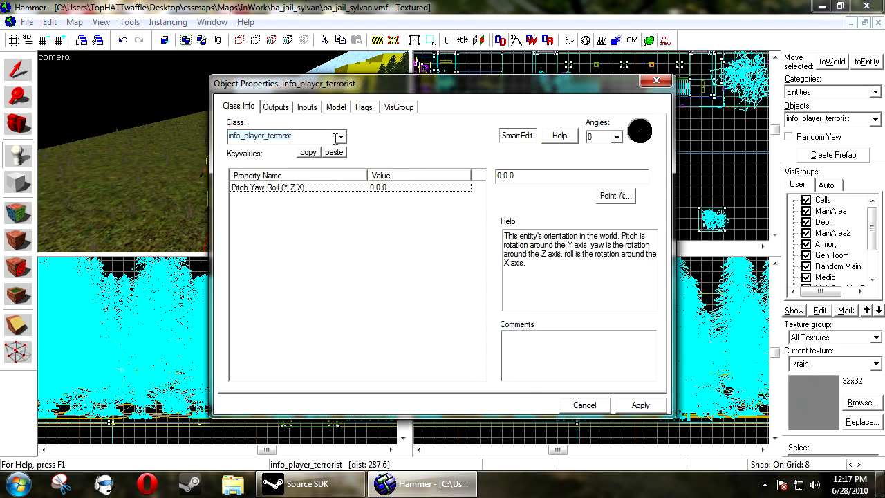
# - Search the entity's class list for "light", look through the matching light classes, and cancel the properties
pyautogui.click(339, 137)
pyautogui.moveTo(342, 183); pyautogui.dragTo(346, 162)
pyautogui.click(326, 138)
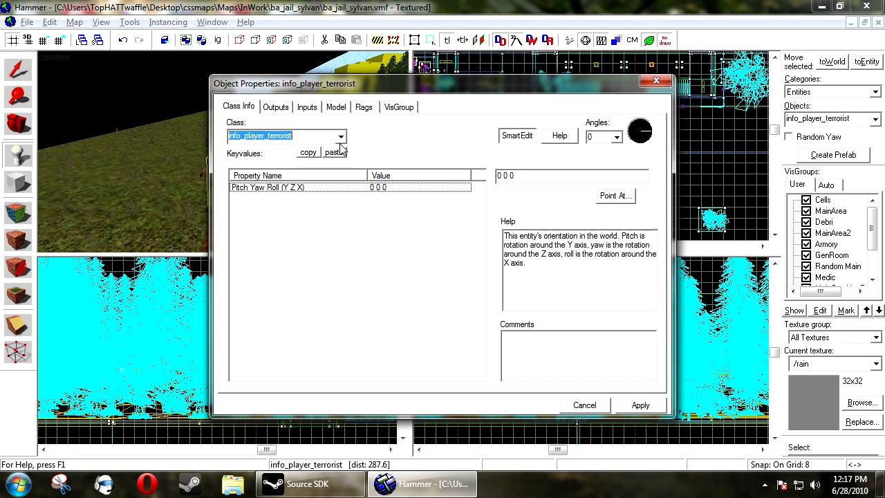
pyautogui.write('light')
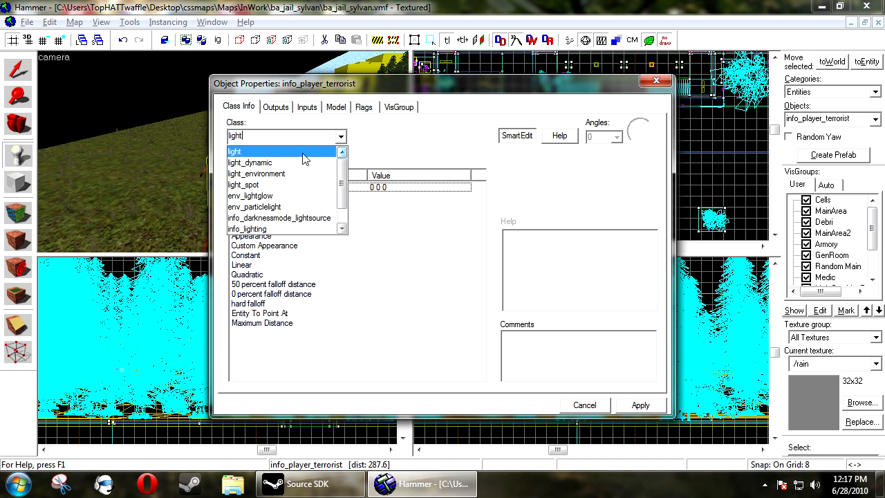
pyautogui.scroll(-1, 304, 158)
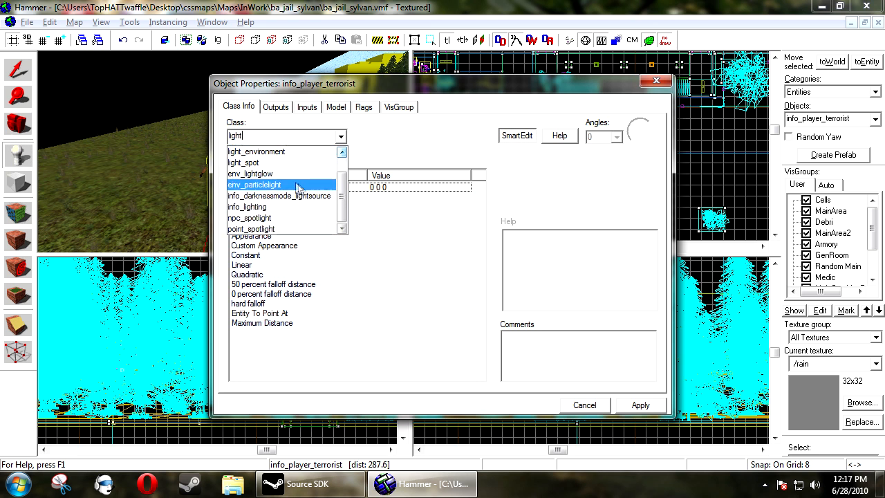
pyautogui.scroll(1, 291, 165)
pyautogui.scroll(-1, 290, 164)
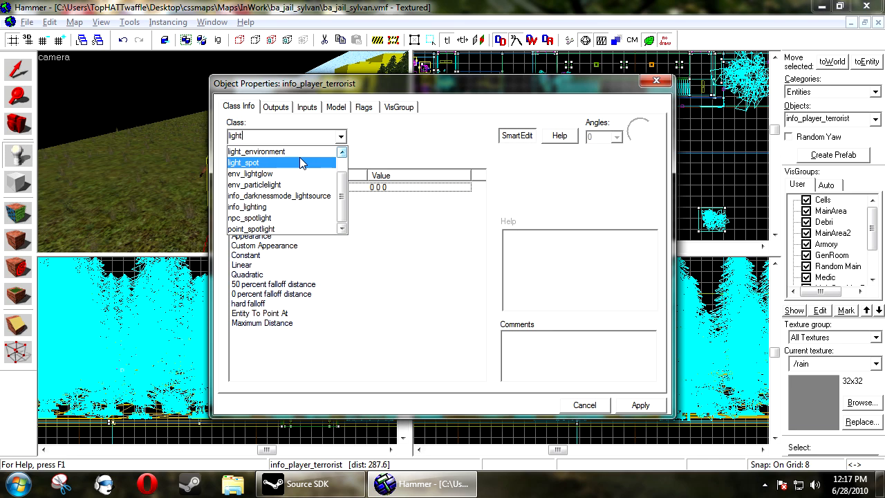
pyautogui.click(410, 139)
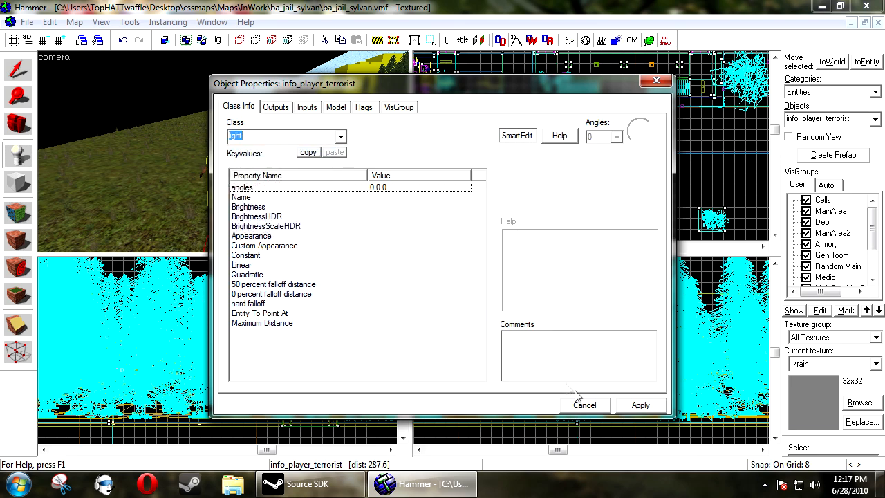
pyautogui.click(580, 402)
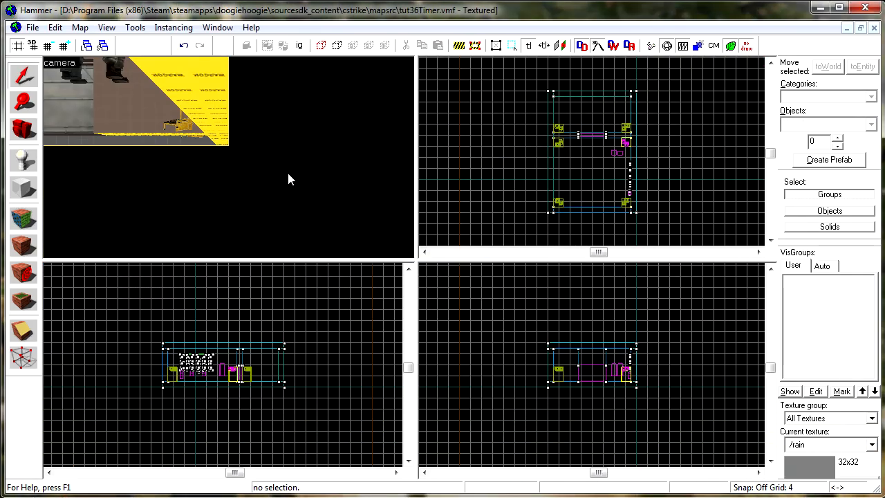
# - Switch the camera view to 3D Lighting Preview and examine the floodlight stand in the corner of the timer room
pyautogui.press('z')
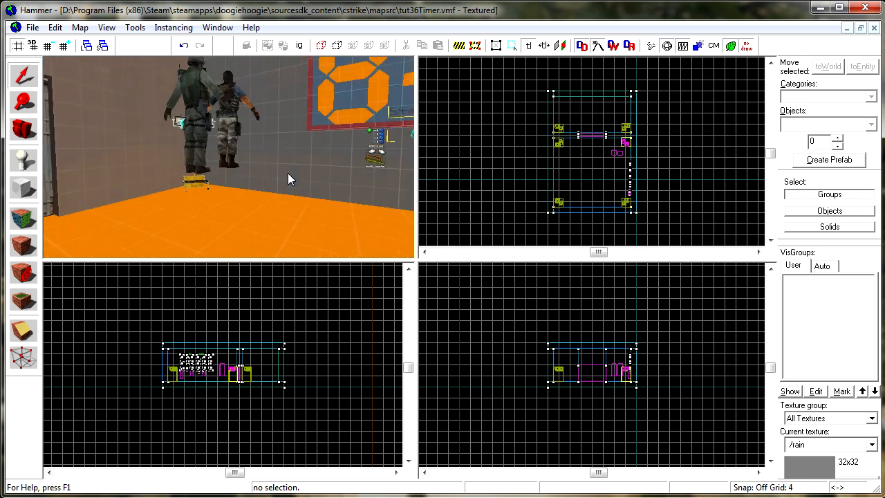
pyautogui.press('s')
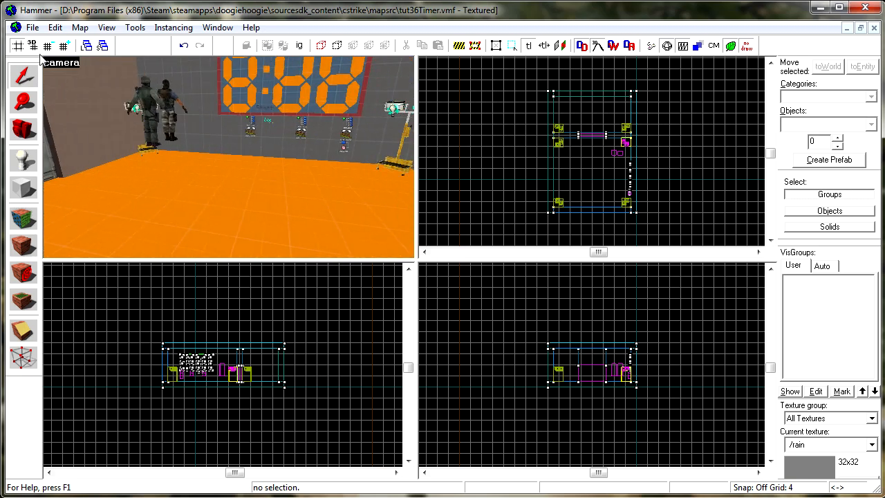
pyautogui.click(61, 64)
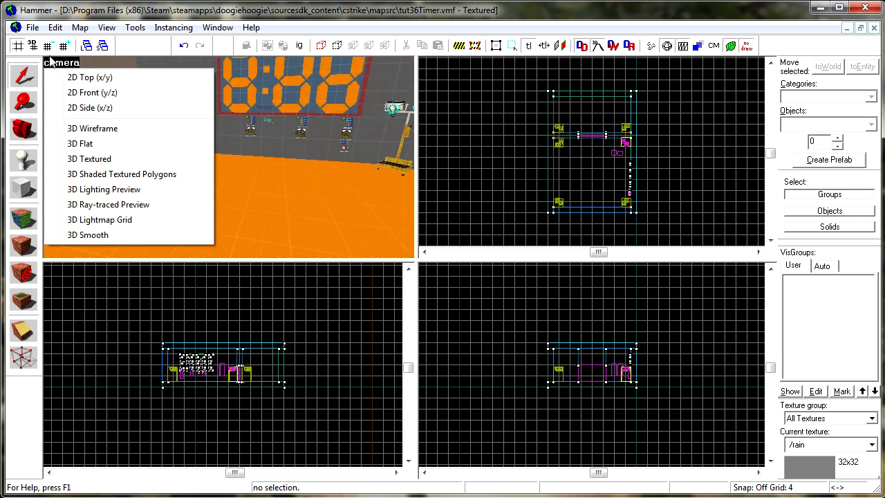
pyautogui.click(119, 194)
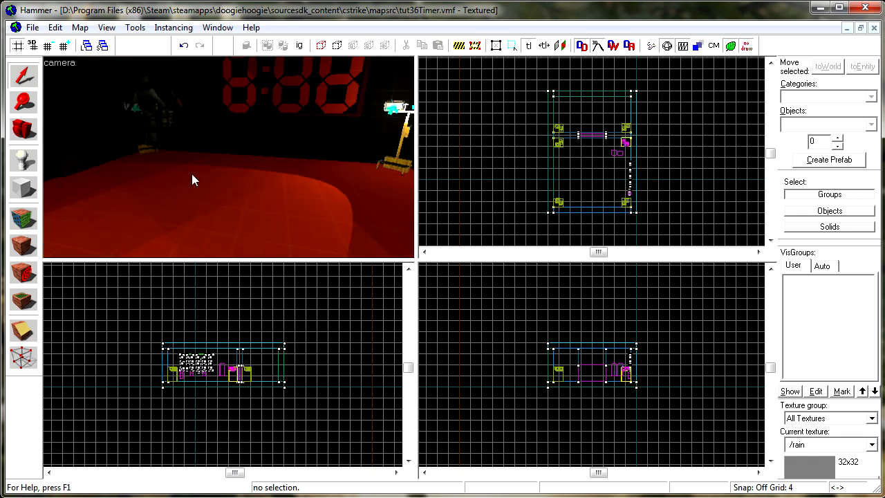
pyautogui.press('z')
pyautogui.press('w')
pyautogui.press('w')
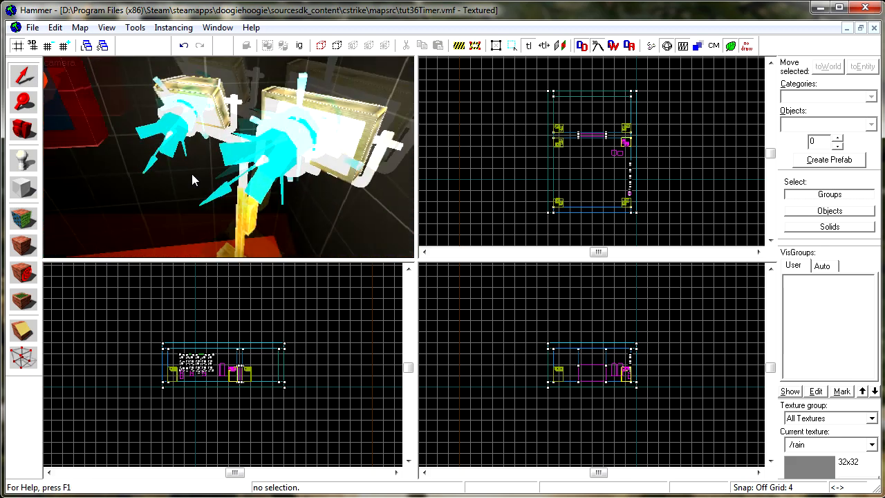
pyautogui.press('s')
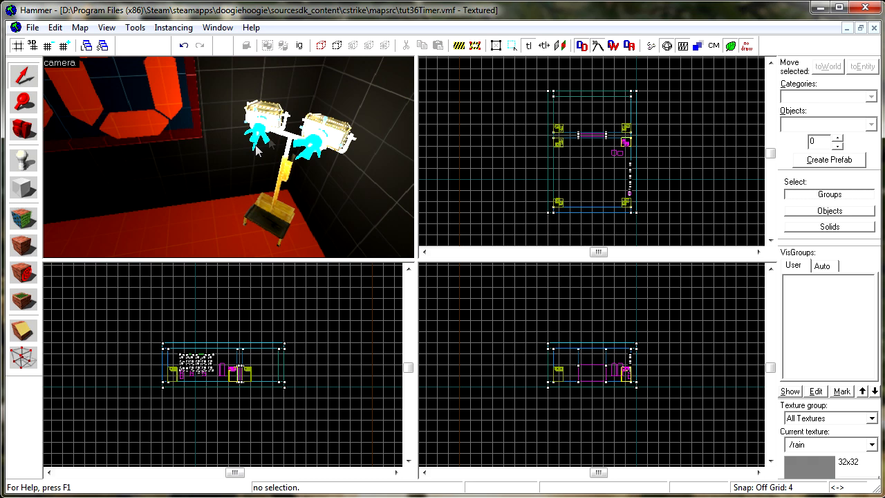
# - Select the corner floodlight group and set the camera view to 3D Textured
pyautogui.click(260, 135)
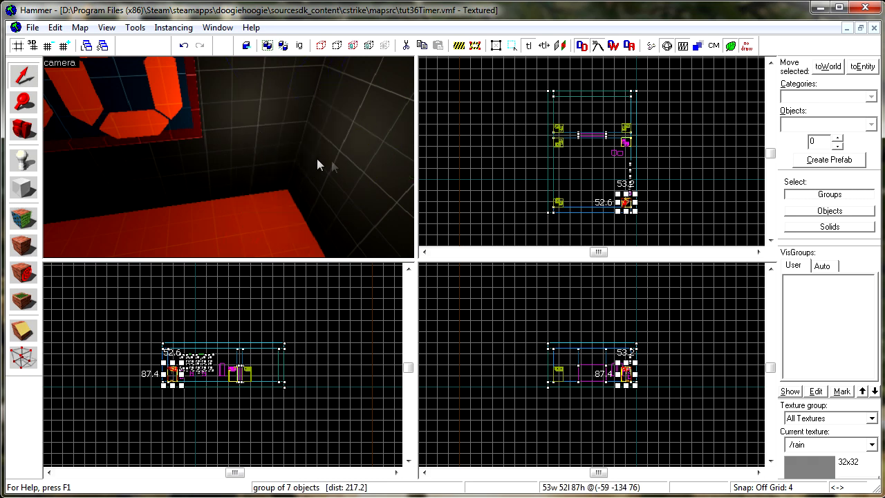
pyautogui.click(60, 63)
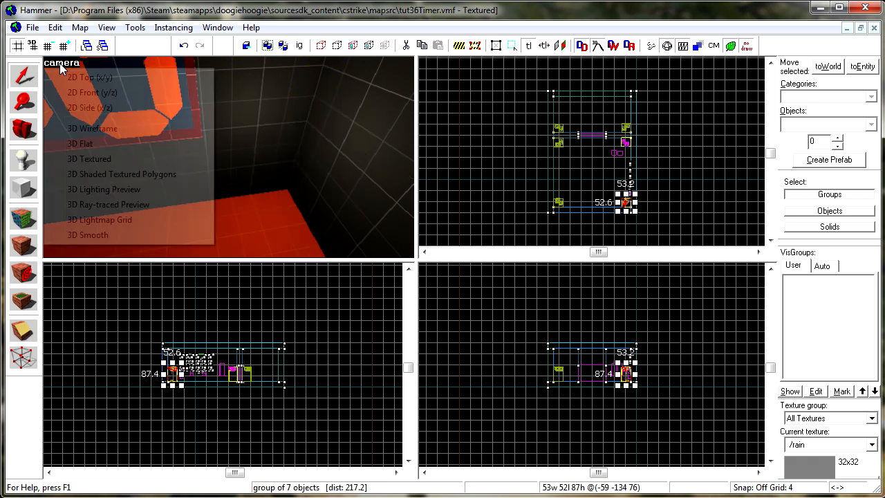
pyautogui.click(103, 156)
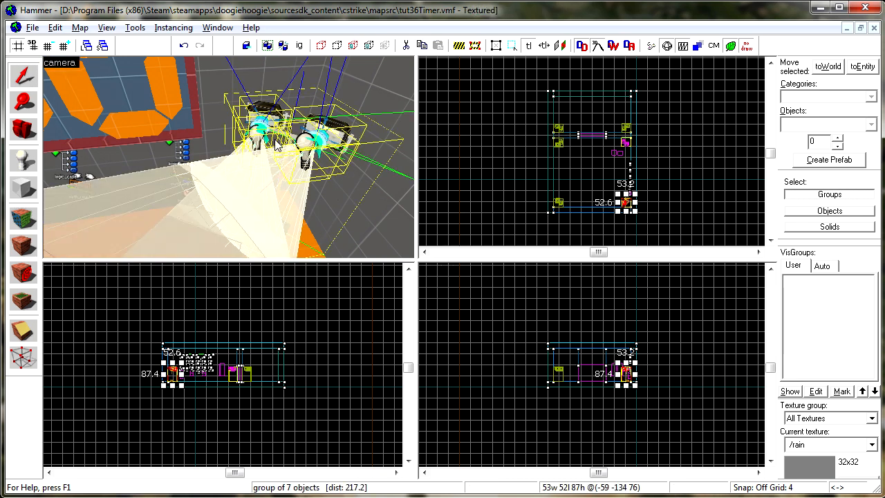
# - Open the floodlight group's properties, set the selection mode to Objects, and select the two light entities at the lamps
pyautogui.hotkey('alt', 'Return')
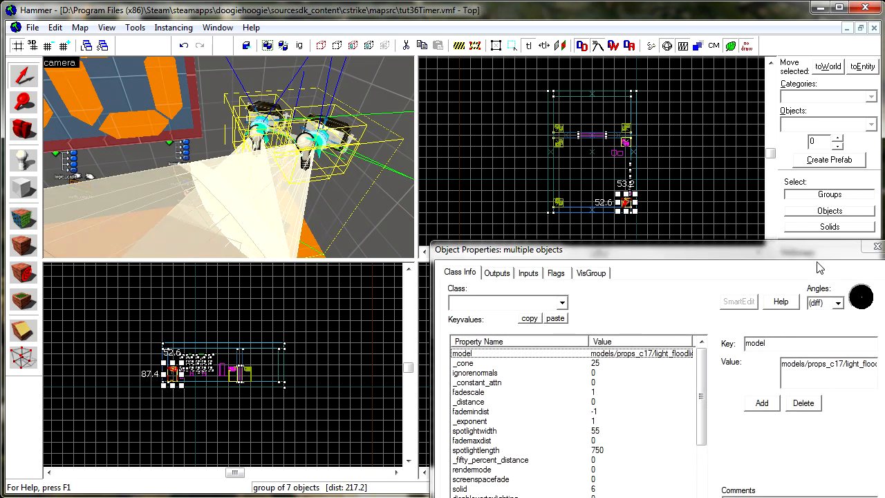
pyautogui.click(830, 211)
pyautogui.click(300, 163)
pyautogui.keyDown('ctrl'); pyautogui.click(242, 135); pyautogui.keyUp('ctrl')
# - Set the Brightness color of the two selected lights to red, 251 0 0 50
pyautogui.click(640, 364)
pyautogui.click(748, 361)
pyautogui.click(811, 389)
pyautogui.press('Return')
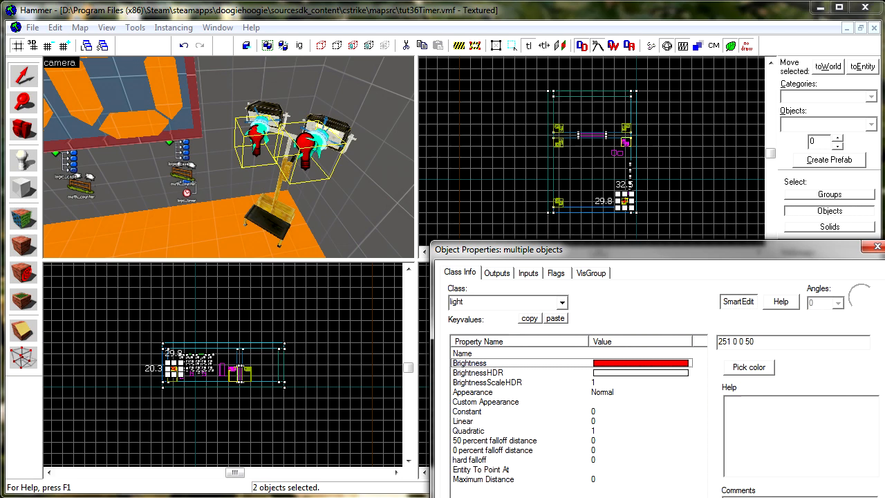
# - Apply the red color to the two lights, clear the selection, and set the camera view to 3D Lighting Preview
pyautogui.press('Return')
pyautogui.click(547, 207)
pyautogui.click(70, 63)
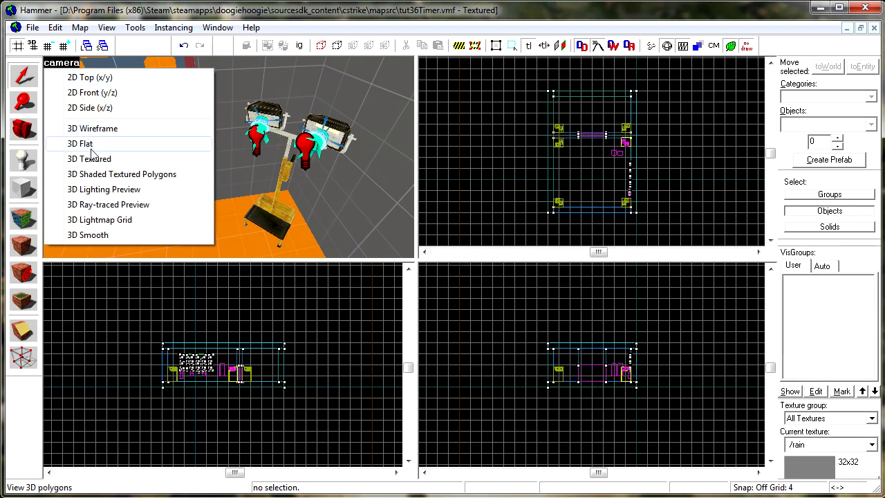
pyautogui.click(90, 187)
# - Examine how the recolored floodlights illuminate the timer display, floor and walls of the room
pyautogui.press('z')
pyautogui.press('w')
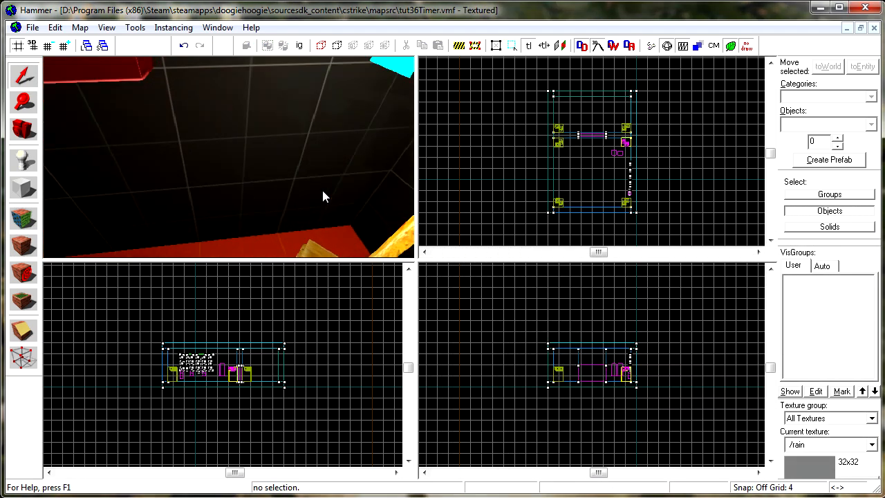
pyautogui.press('s')
pyautogui.press('w')
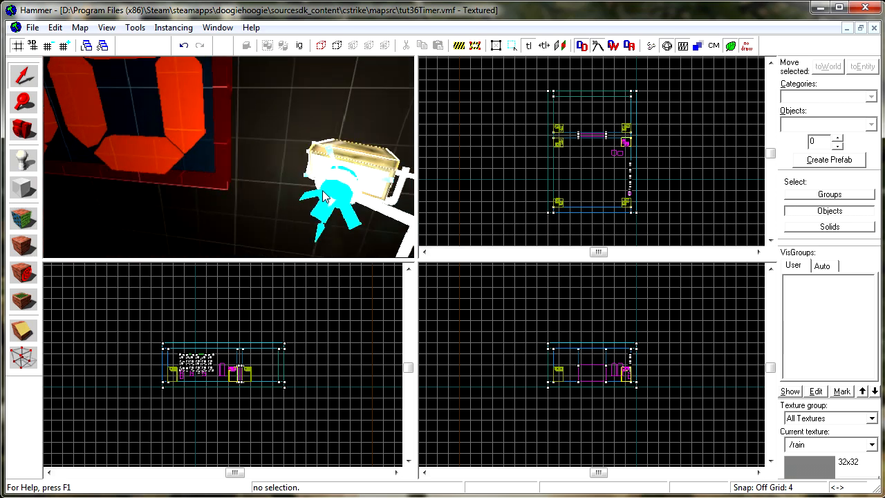
pyautogui.press('s')
pyautogui.press('w')
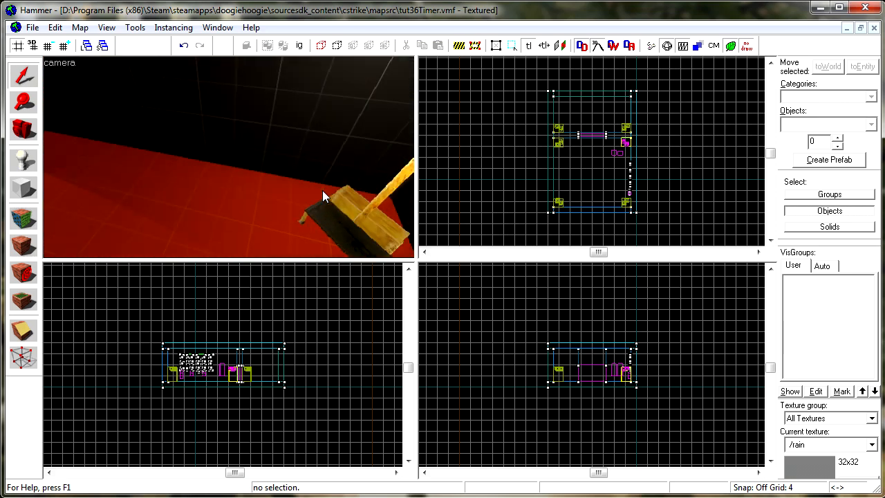
pyautogui.press('w')
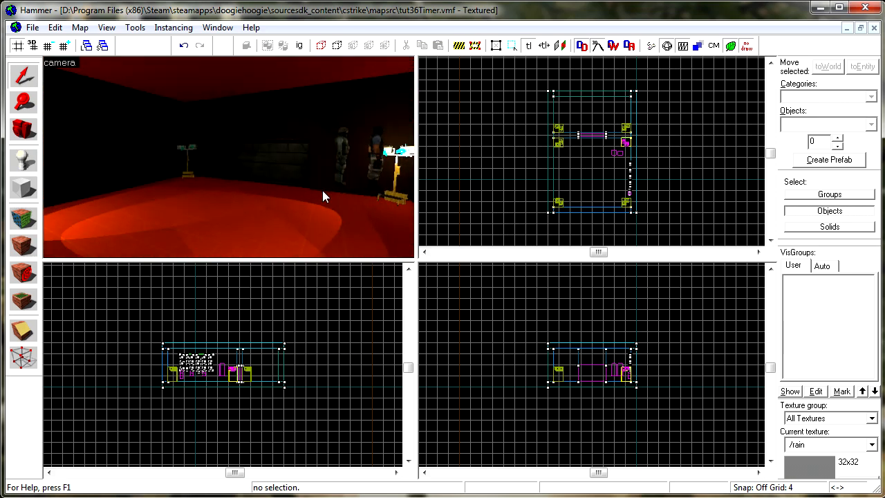
pyautogui.press('w')
pyautogui.press('a')
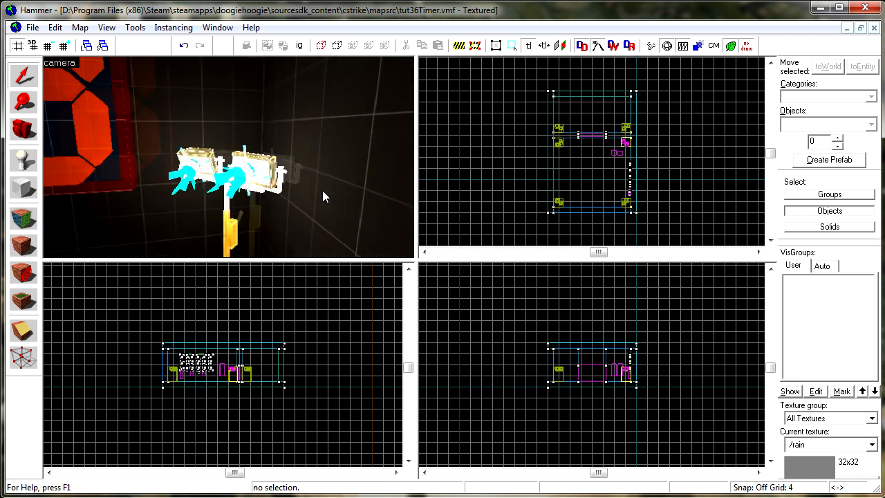
pyautogui.press('a')
# - Set the camera view to 3D Textured and face the garage door in the timer room
pyautogui.click(48, 63)
pyautogui.click(118, 158)
pyautogui.press('z')
pyautogui.press('s')
pyautogui.press('d')
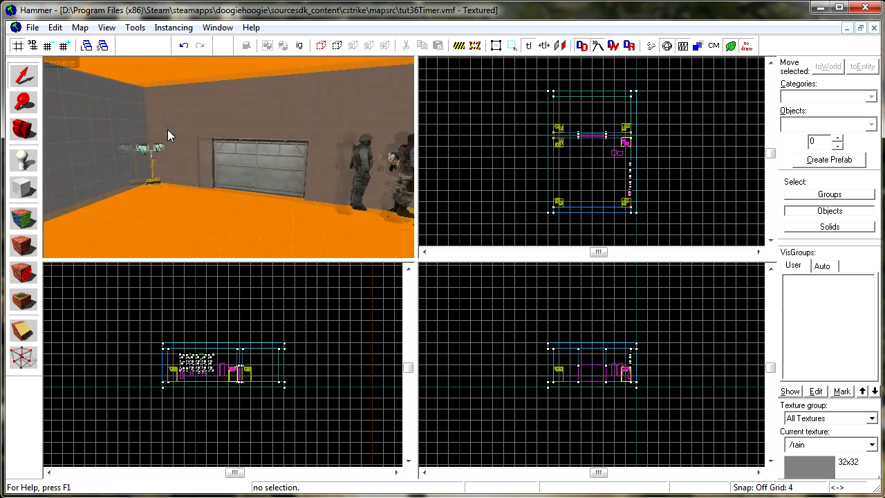
pyautogui.press('z')
# - Load the default portal file tut36Timer.prt and examine the portal outlines around the garage door from both sides
pyautogui.click(80, 27)
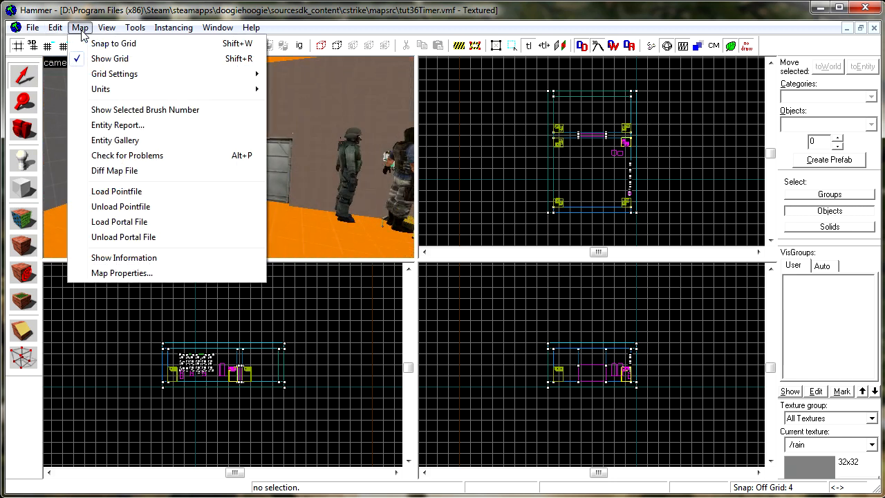
pyautogui.click(191, 222)
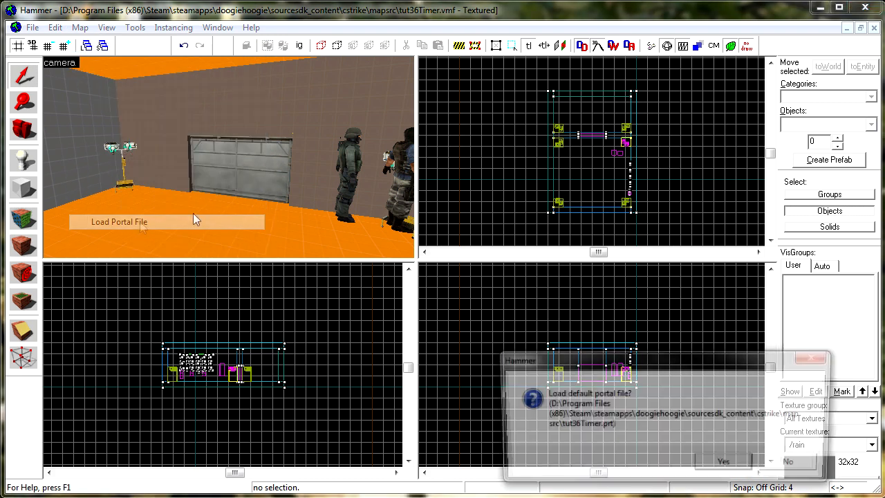
pyautogui.moveTo(643, 372); pyautogui.dragTo(415, 211)
pyautogui.click(482, 305)
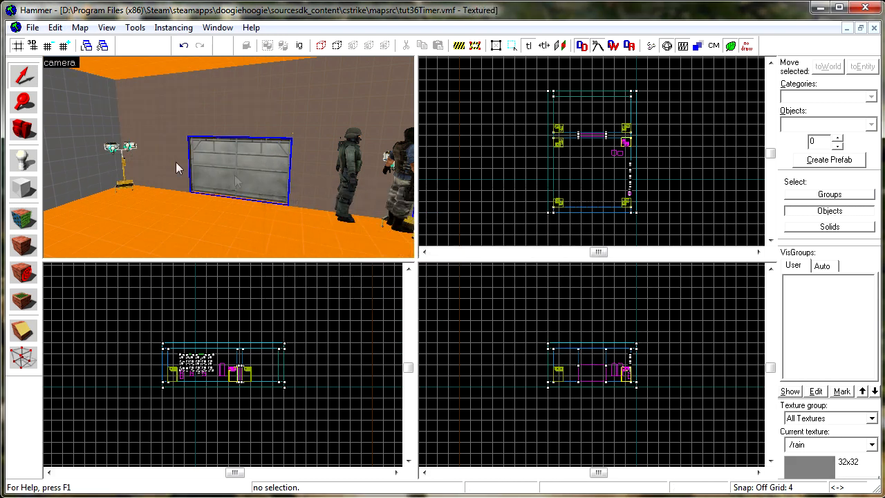
pyautogui.press('z')
pyautogui.press('s')
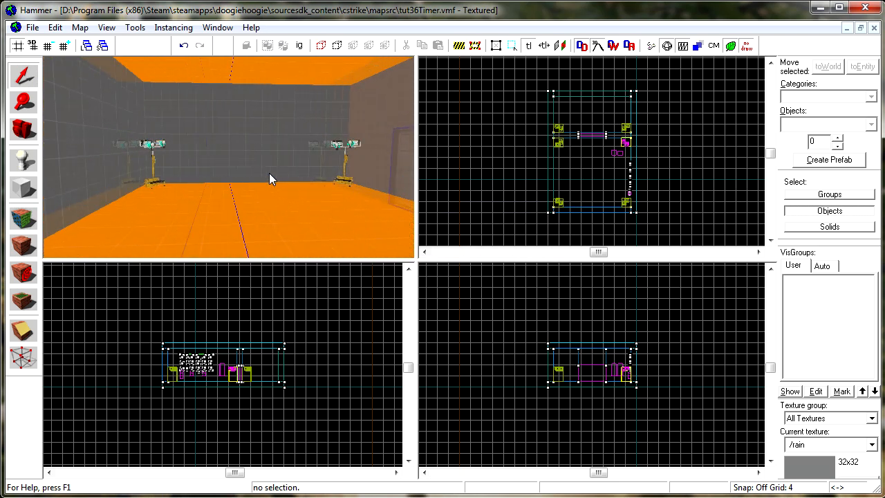
pyautogui.press('w')
pyautogui.press('d')
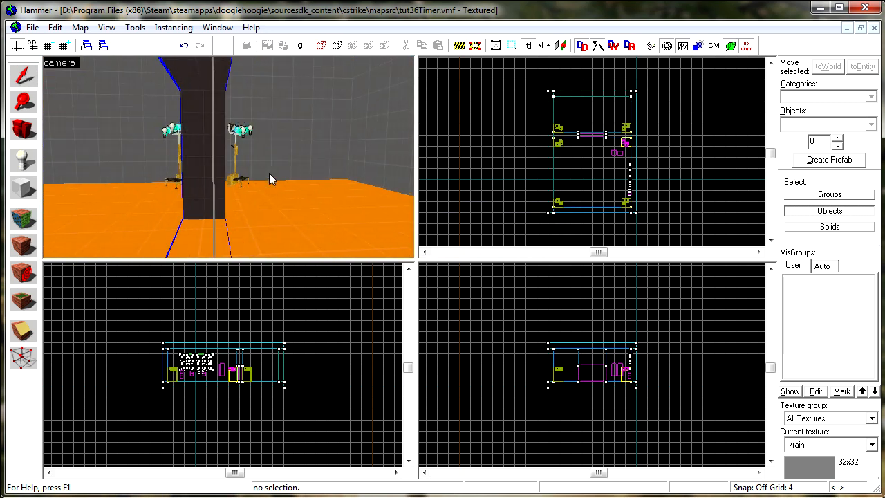
pyautogui.press('a')
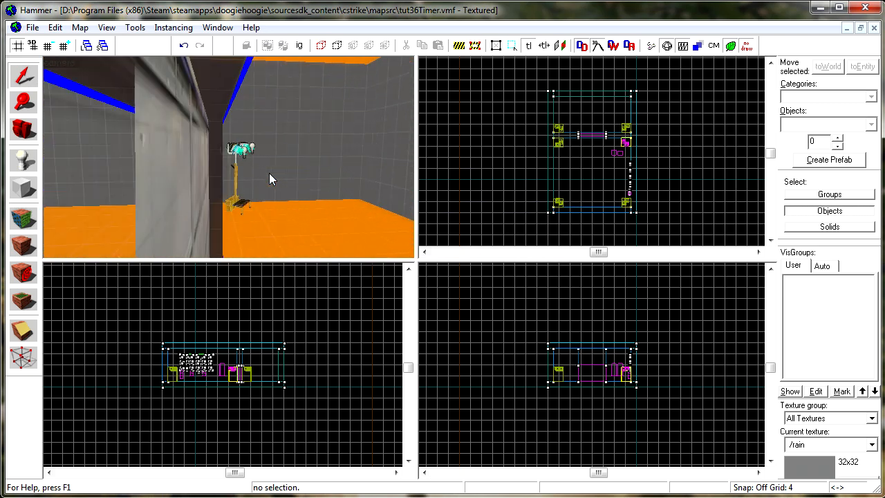
pyautogui.press('z')
# - Open the recent map ba_jail_sylvan.vmf and load its default portal file
pyautogui.click(32, 27)
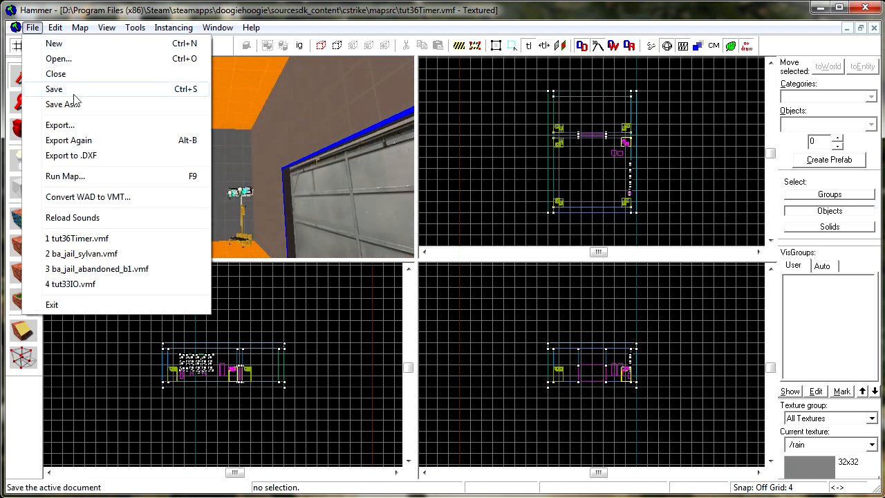
pyautogui.click(144, 259)
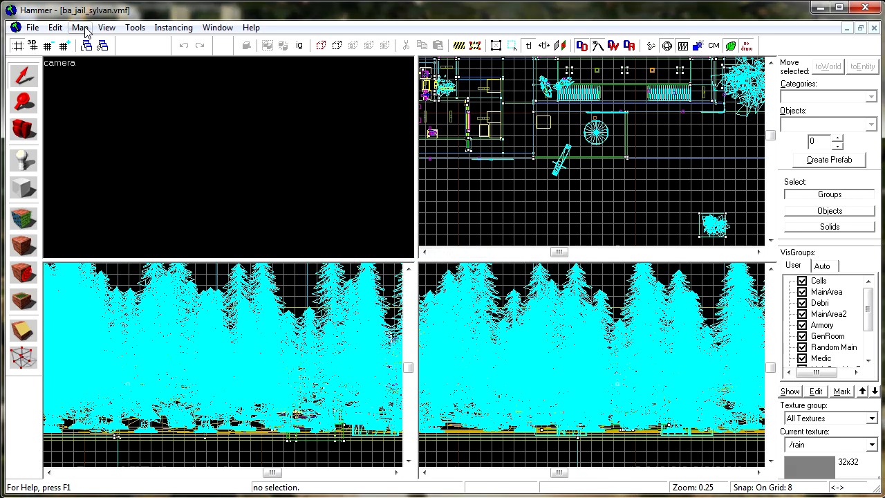
pyautogui.click(80, 28)
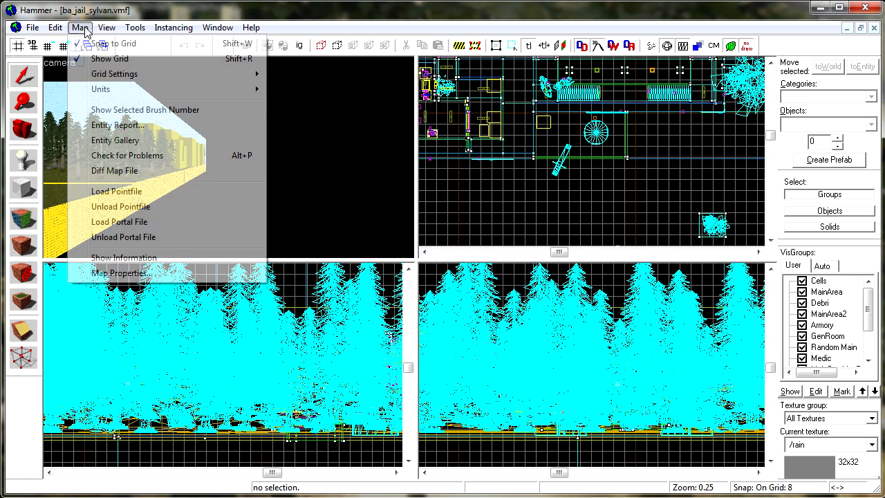
pyautogui.click(142, 221)
pyautogui.click(725, 457)
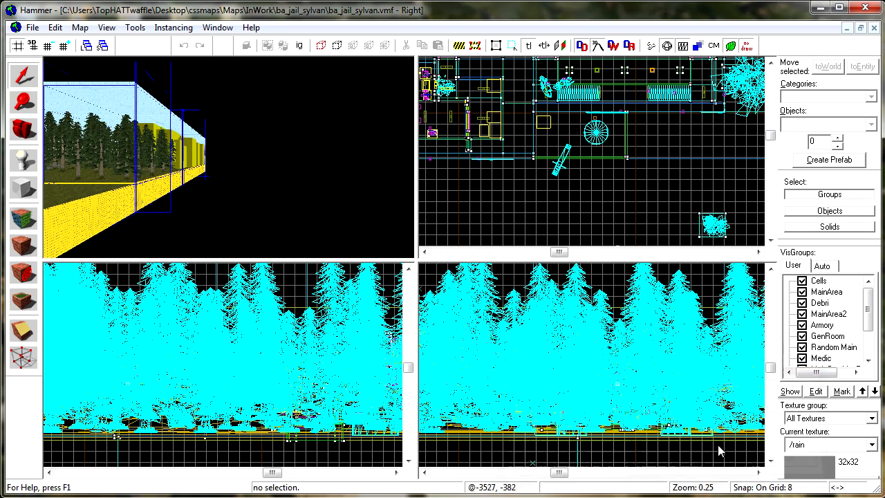
# - Examine the portal outlines across the forest, road and walled yard of the ba_jail_sylvan map
pyautogui.press('z')
pyautogui.press('w')
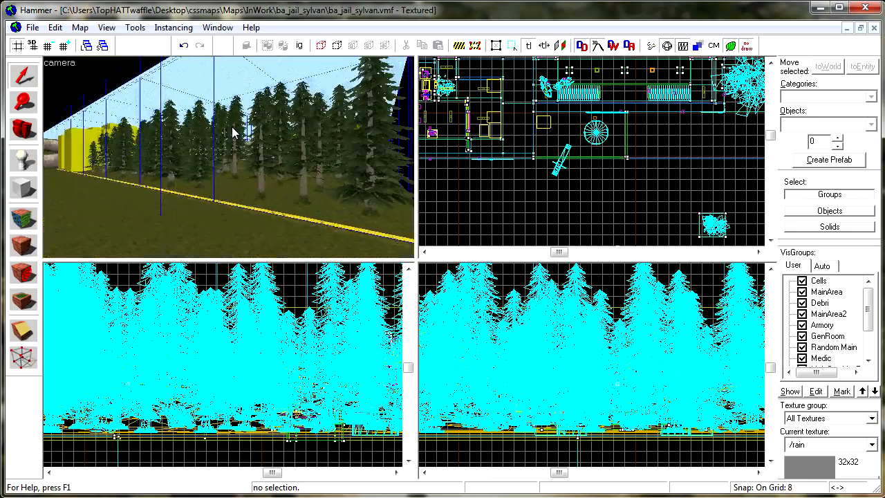
pyautogui.press('w')
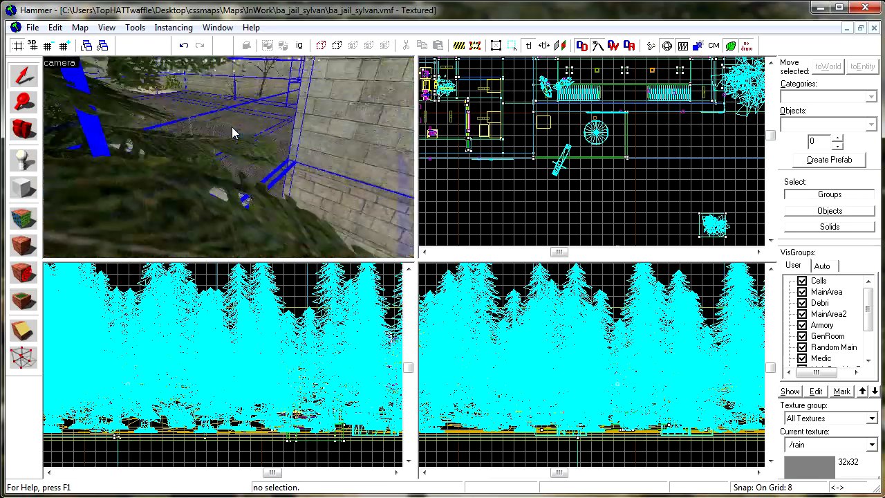
pyautogui.press('w')
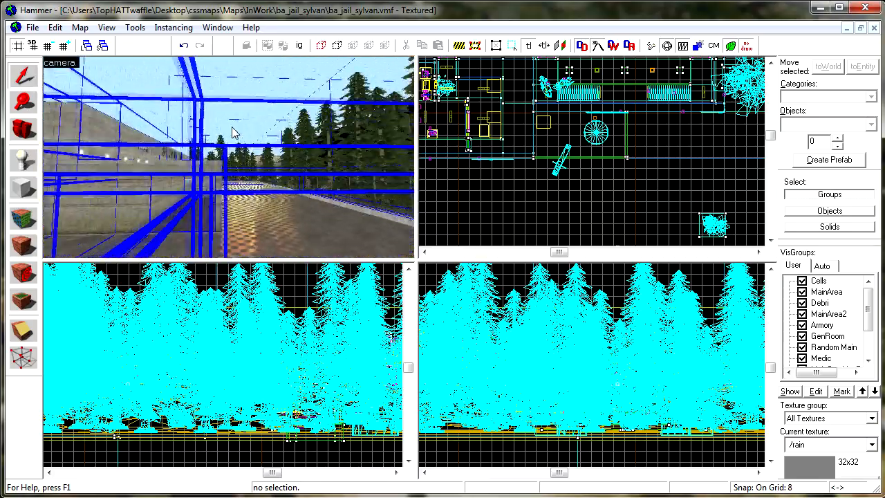
pyautogui.press('w')
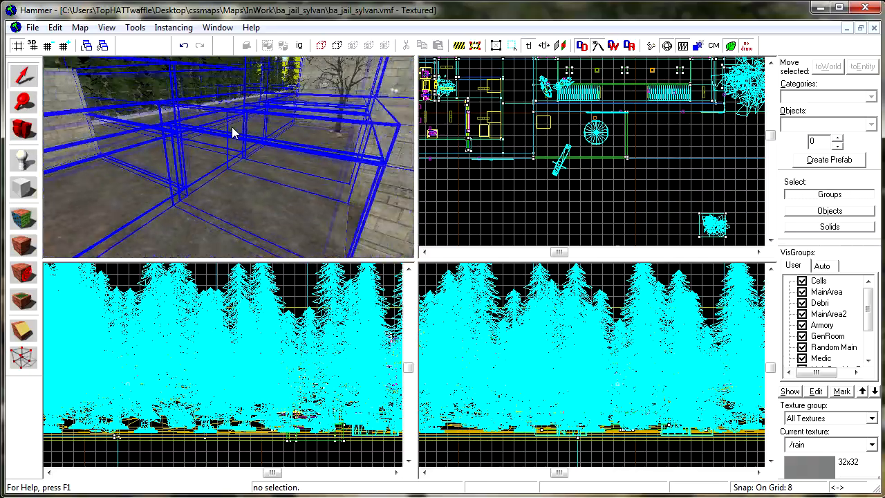
pyautogui.press('w')
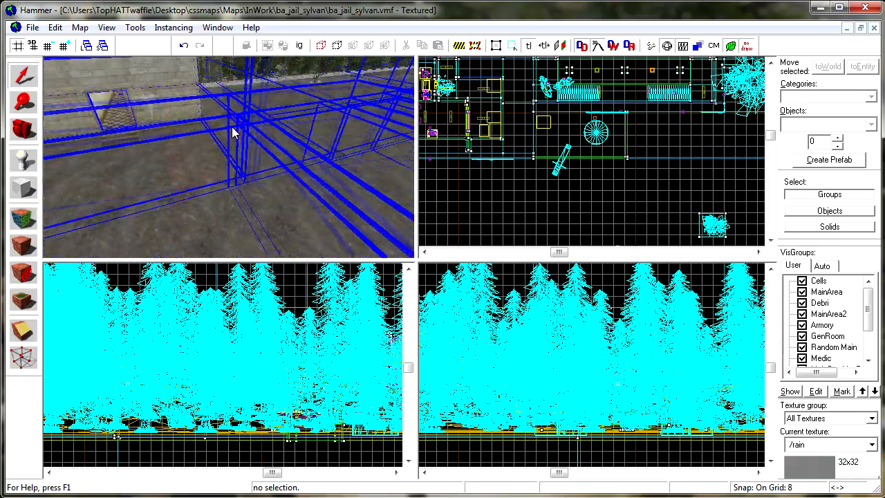
pyautogui.press('w')
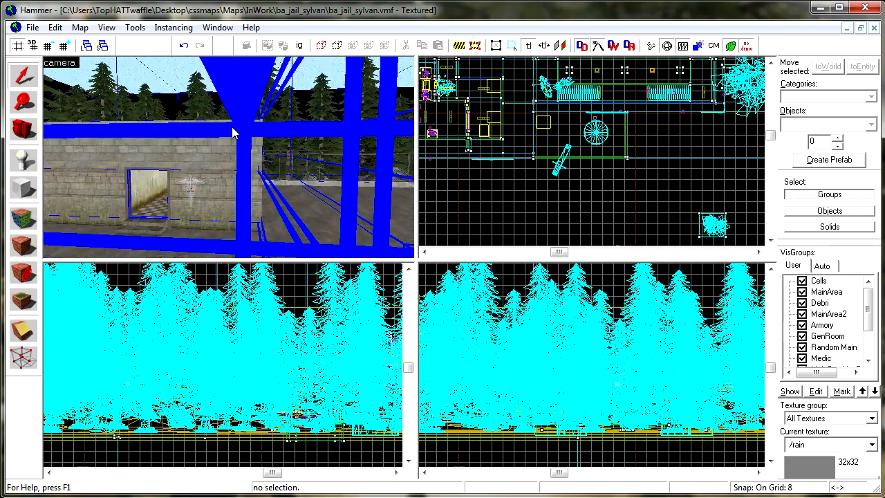
pyautogui.press('w')
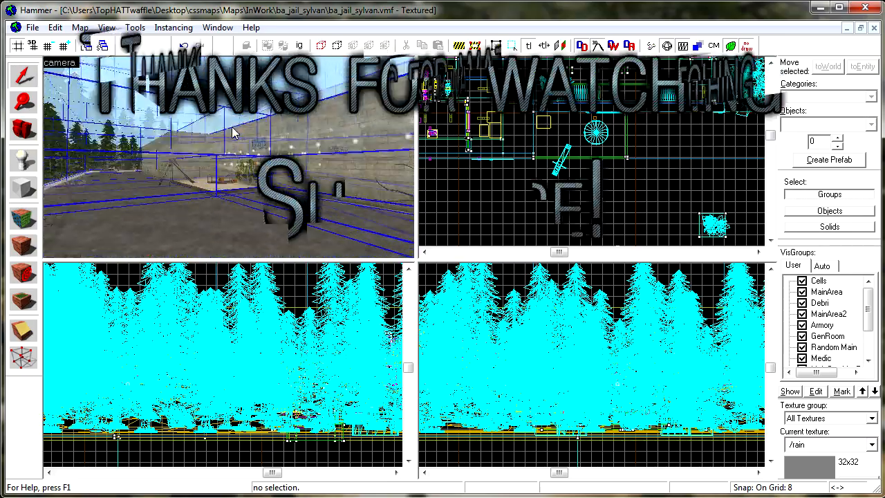
pyautogui.press('w')
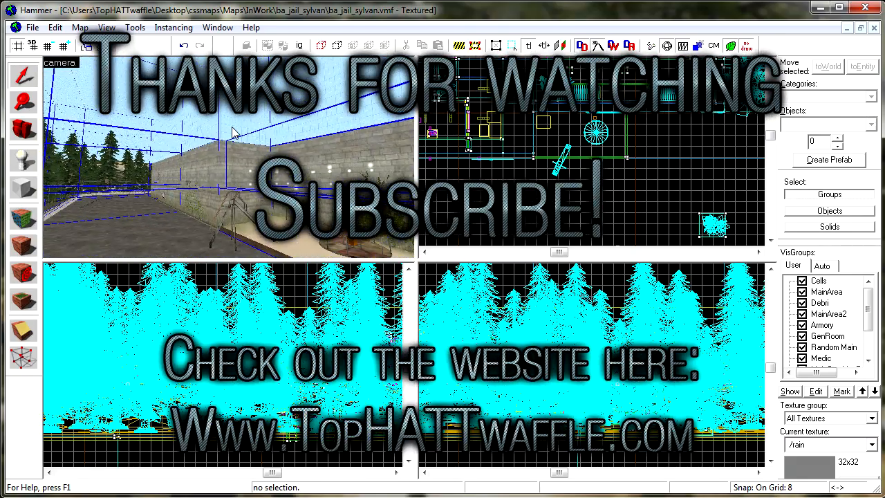